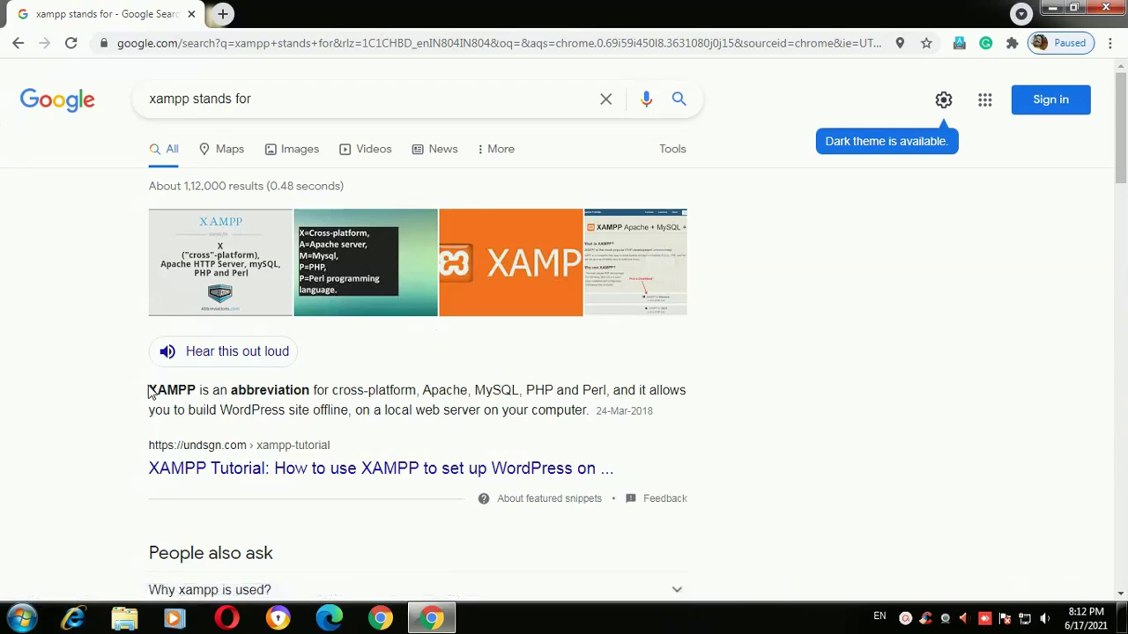
# Read the XAMPP abbreviation snippet and the answer to "Why xampp is used?" in the search results, keeping the current color scheme when prompted
pyautogui.moveTo(150, 390); pyautogui.dragTo(595, 410)
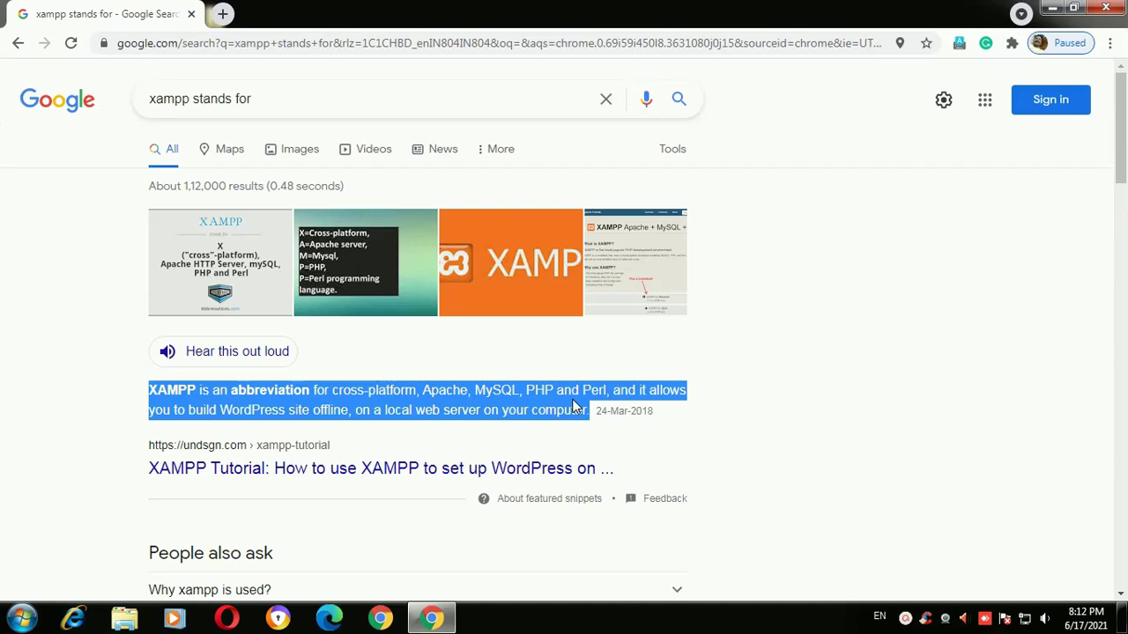
pyautogui.moveTo(1123, 177); pyautogui.dragTo(1119, 228)
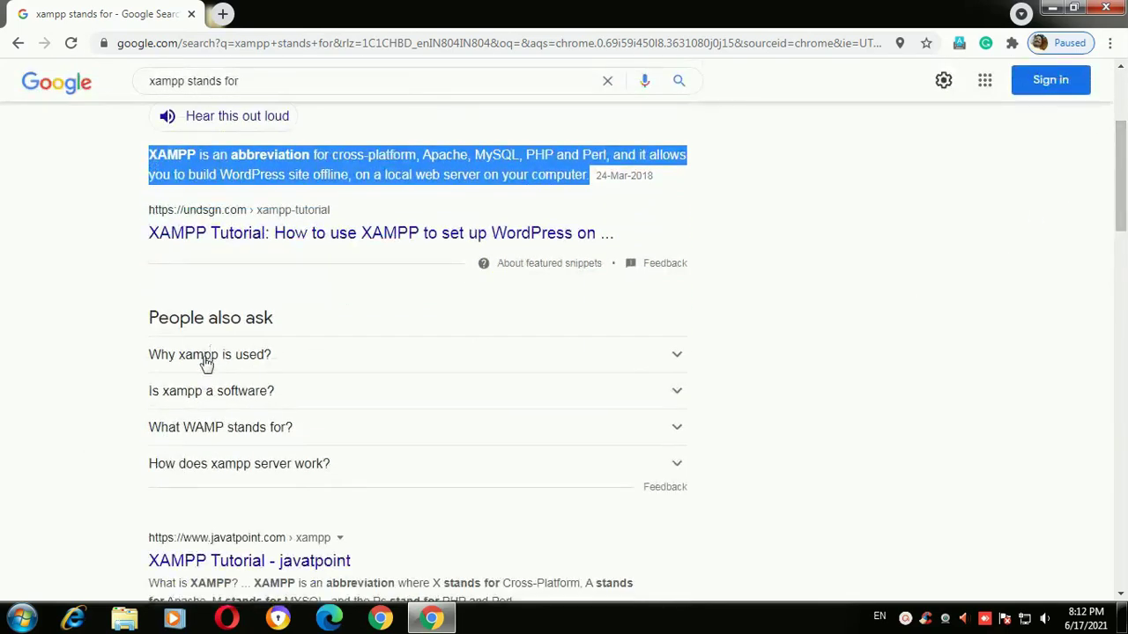
pyautogui.click(679, 357)
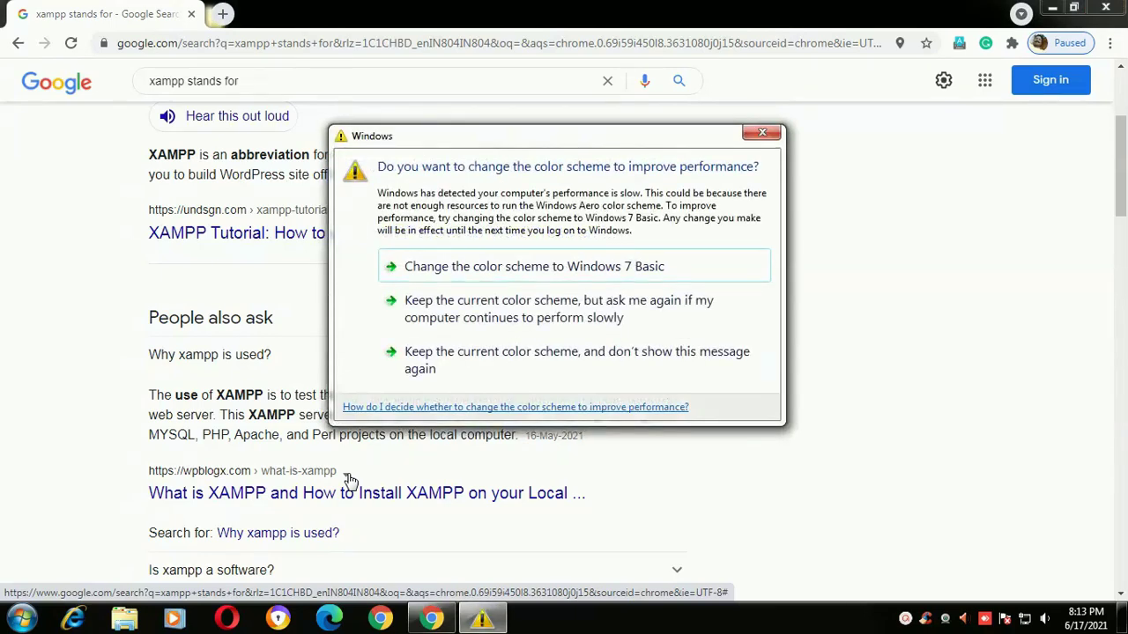
pyautogui.click(513, 310)
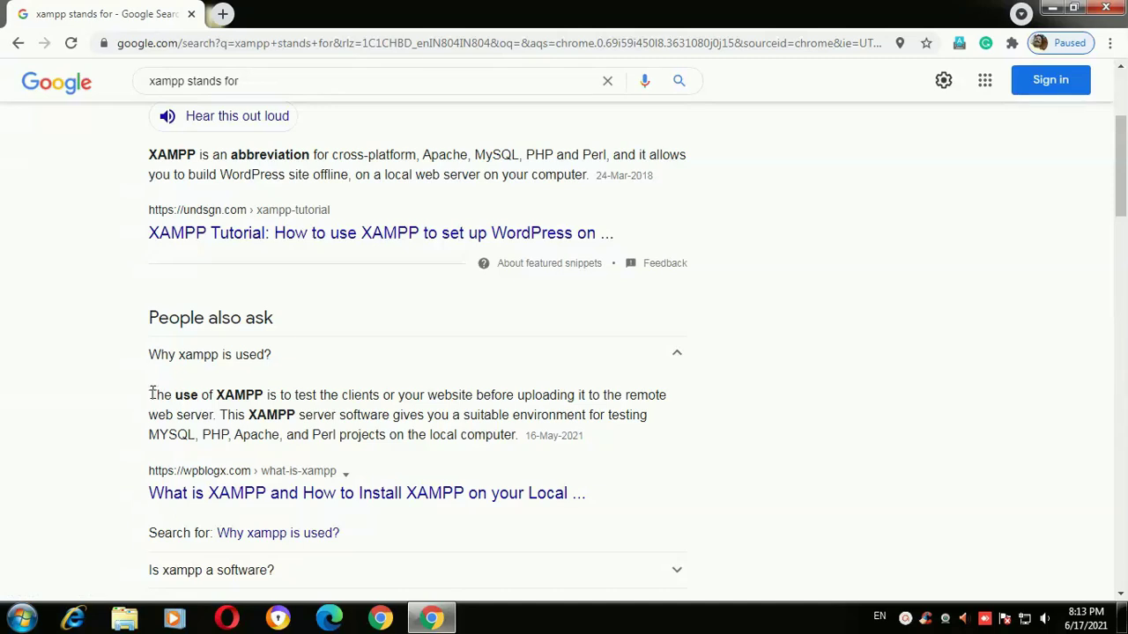
pyautogui.moveTo(150, 394); pyautogui.dragTo(514, 451)
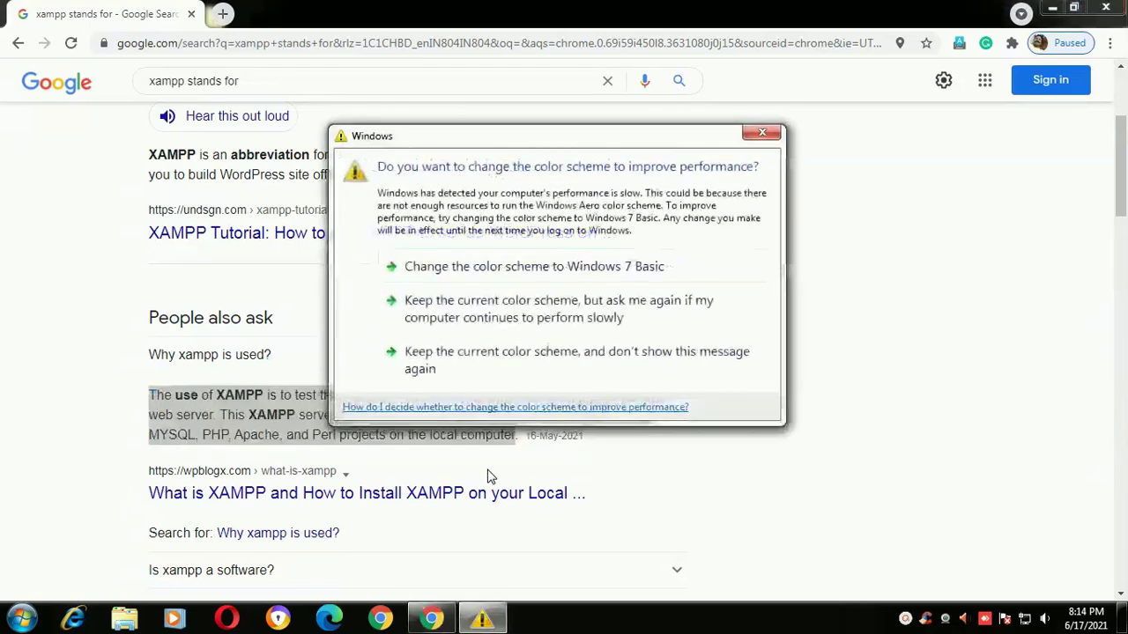
# Change the Windows color scheme to Windows 7 Basic in the performance prompt
pyautogui.click(511, 265)
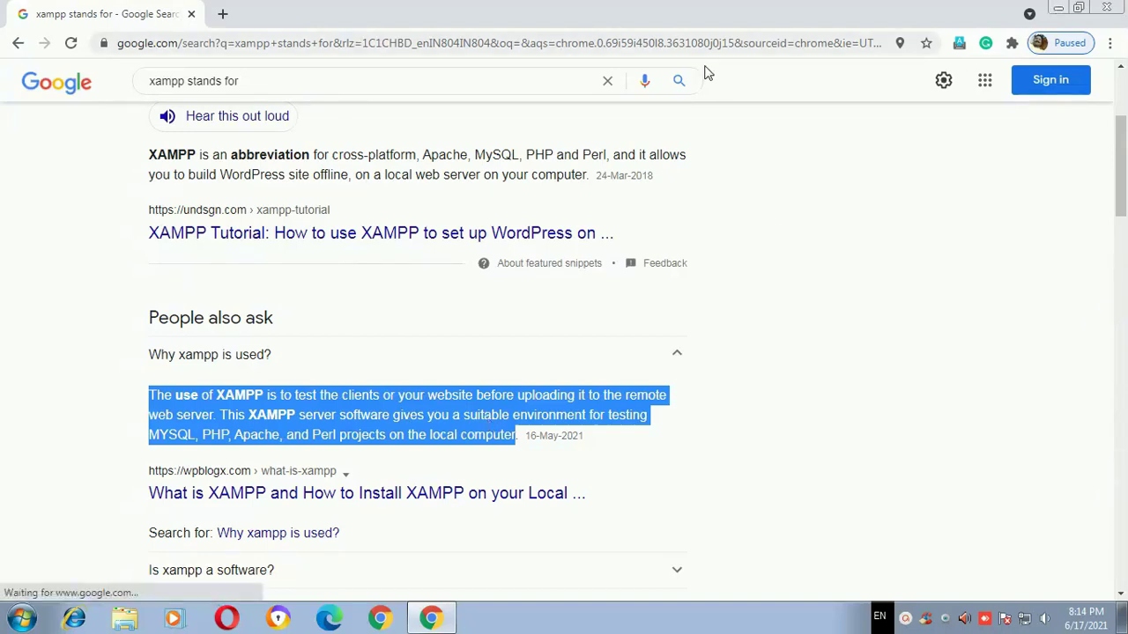
# Launch the xampp-windows-x64-7.1.33-1-VC14 installer from the All Softwares folder on Local Disk (D:) and accept the UAC warning
pyautogui.click(1058, 9)
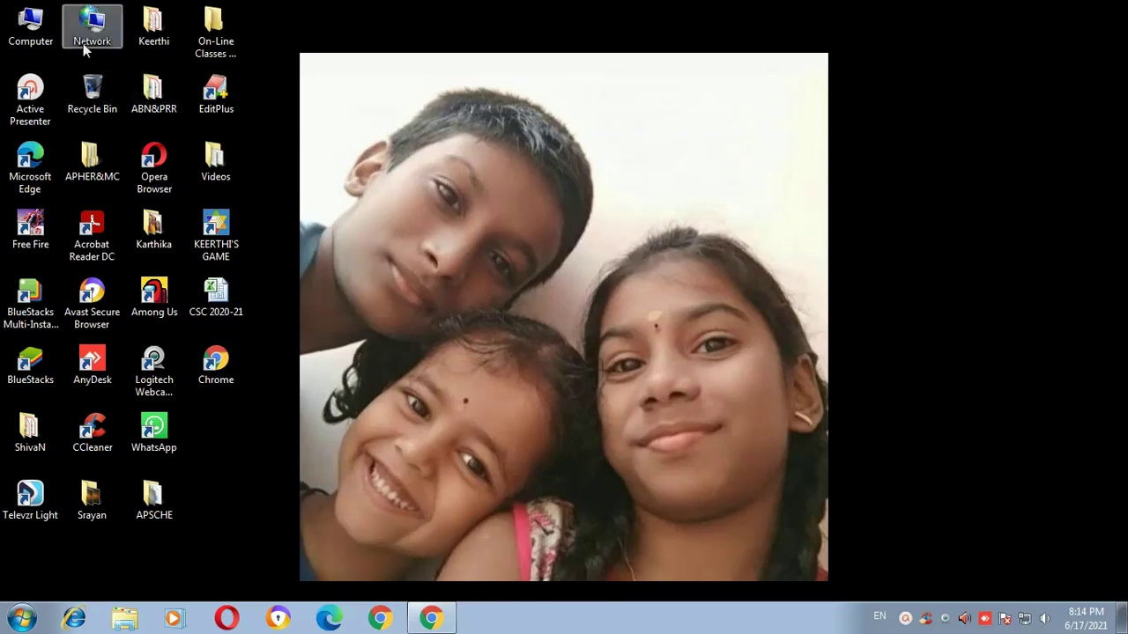
pyautogui.doubleClick(32, 26)
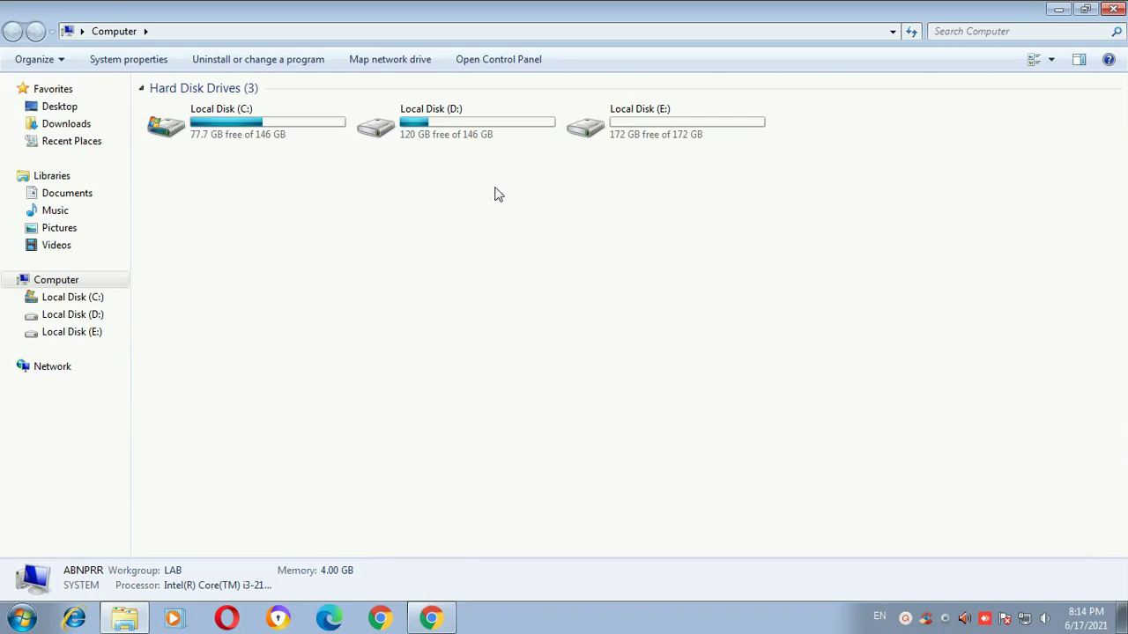
pyautogui.doubleClick(497, 135)
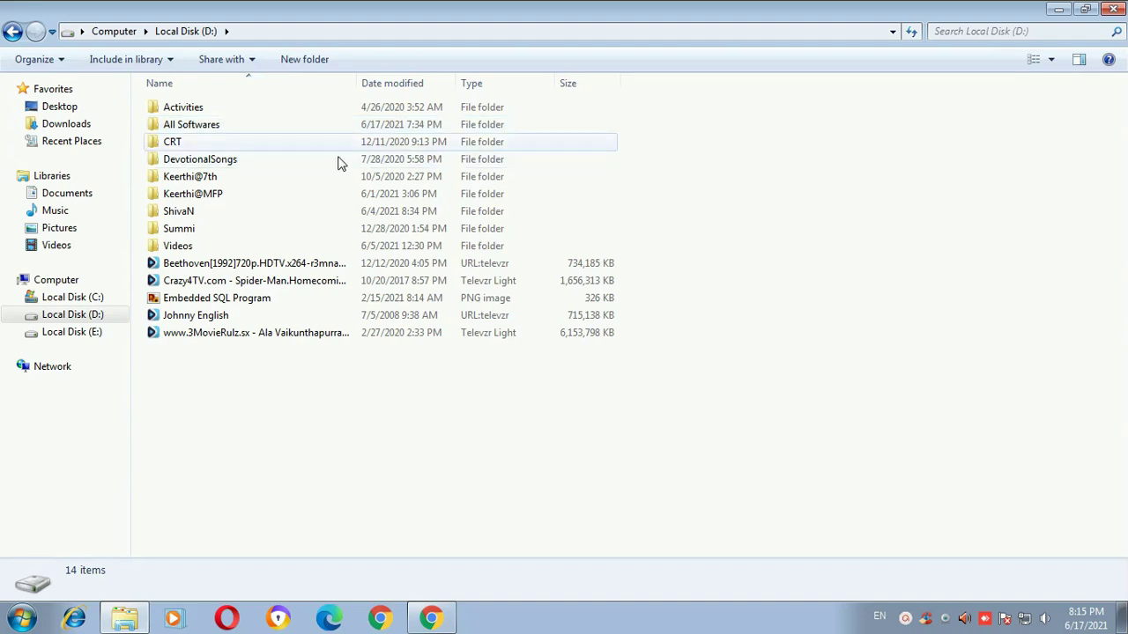
pyautogui.moveTo(279, 126)
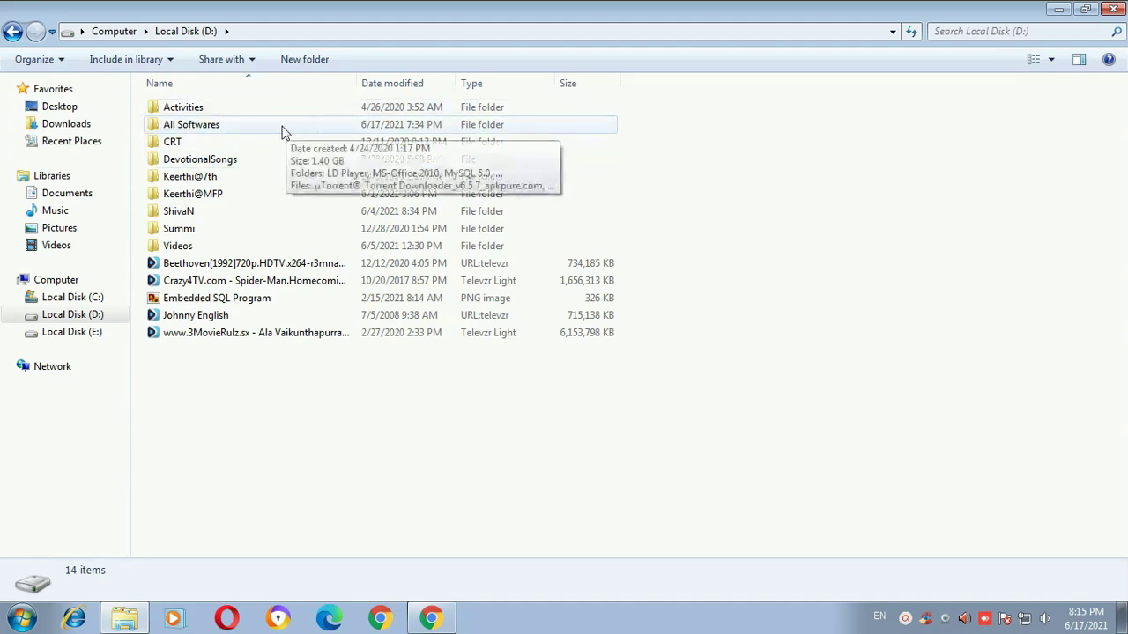
pyautogui.doubleClick(275, 126)
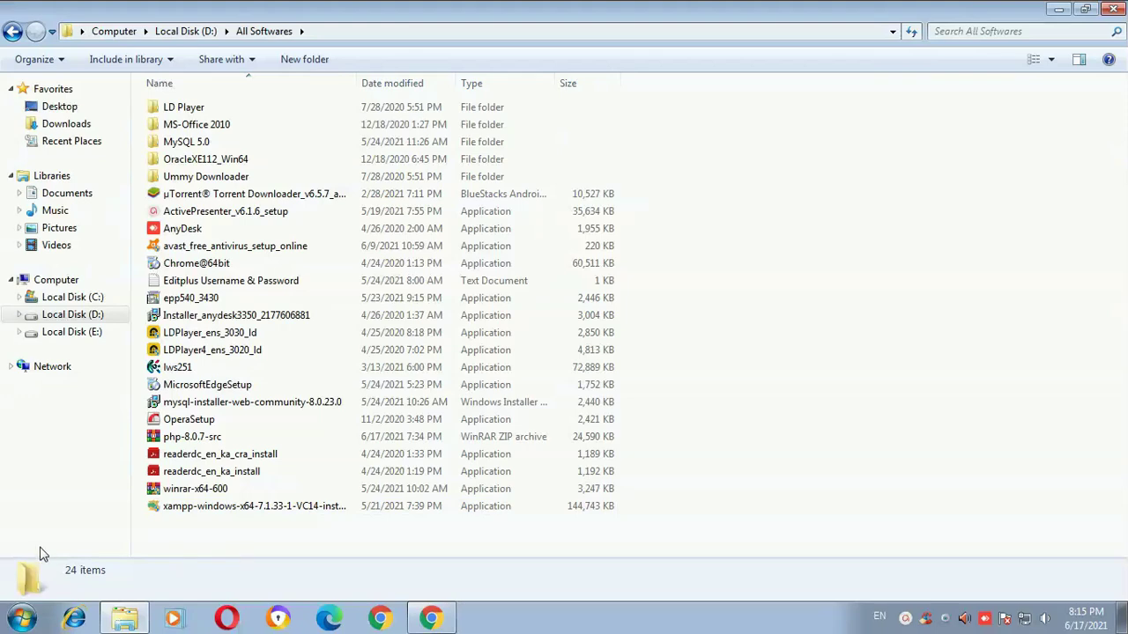
pyautogui.click(258, 516)
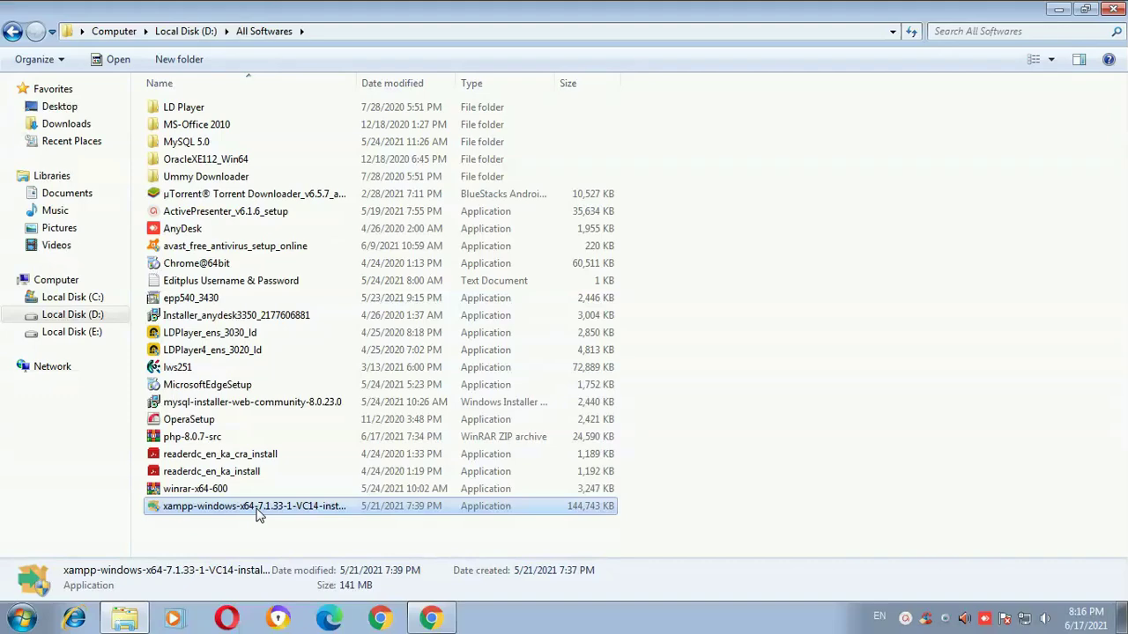
pyautogui.doubleClick(256, 509)
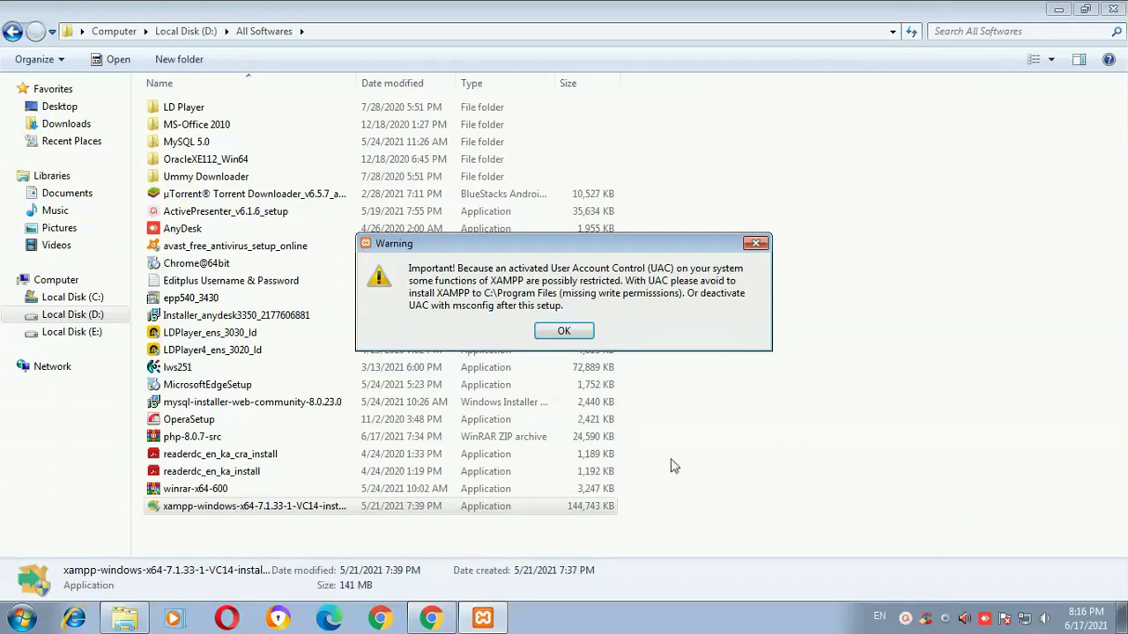
pyautogui.click(581, 331)
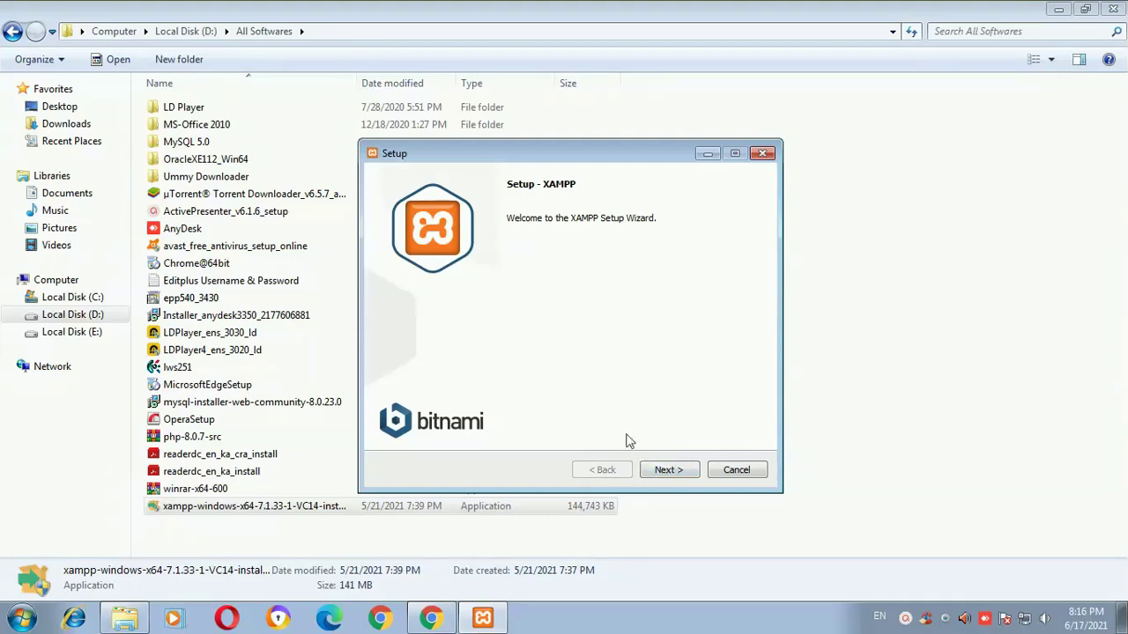
# Install XAMPP with all components into C:\xampp, keeping the option to learn more about Bitnami enabled
pyautogui.click(683, 473)
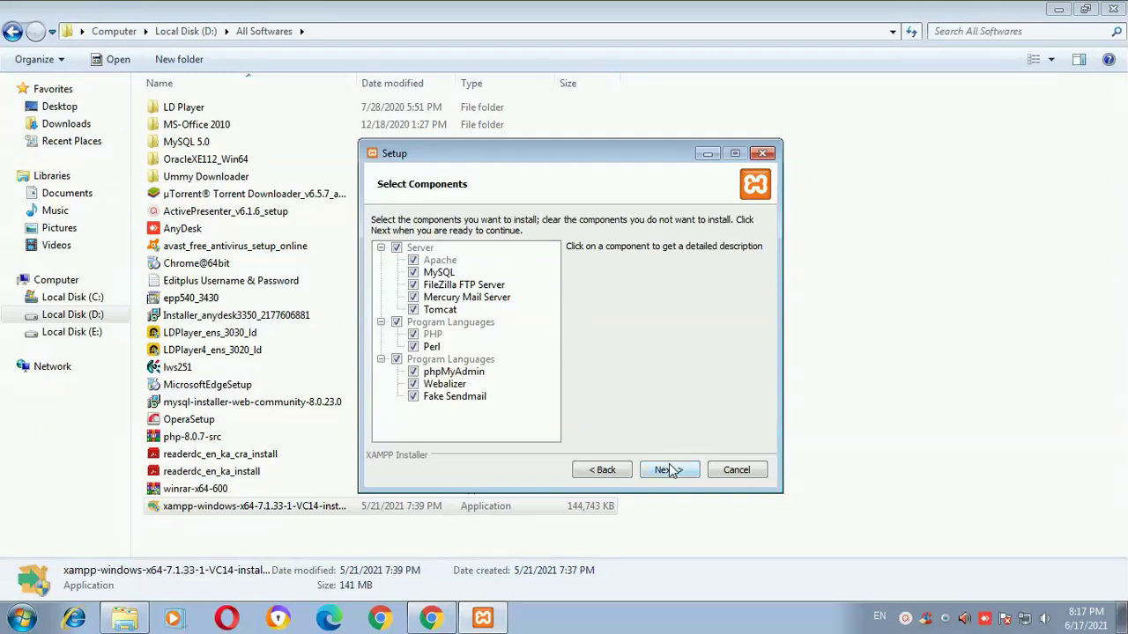
pyautogui.click(668, 469)
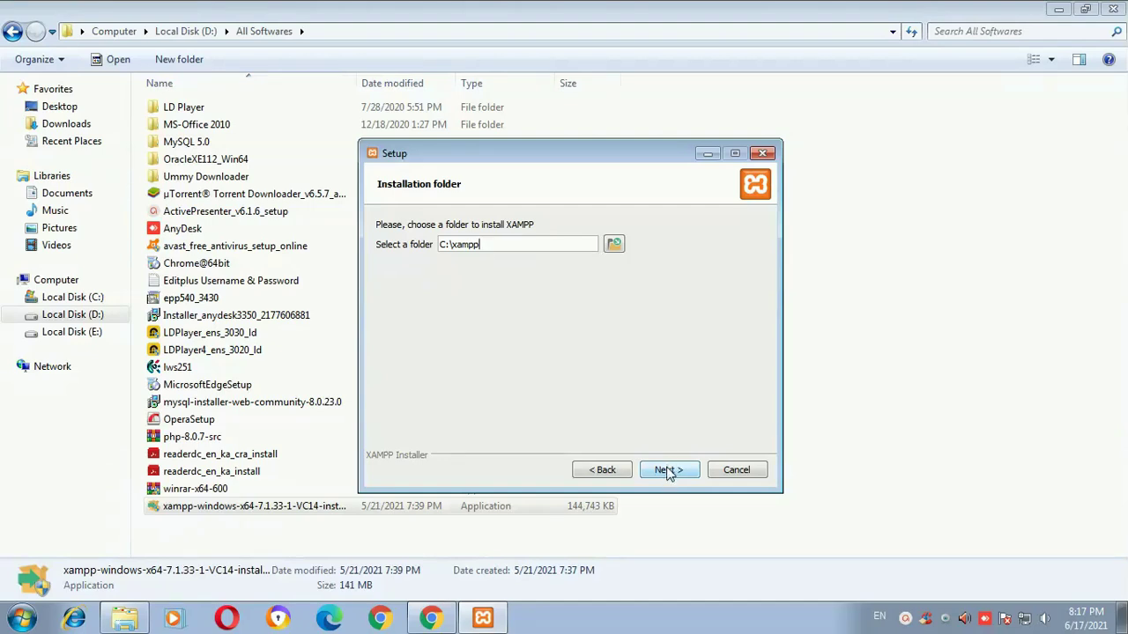
pyautogui.click(667, 472)
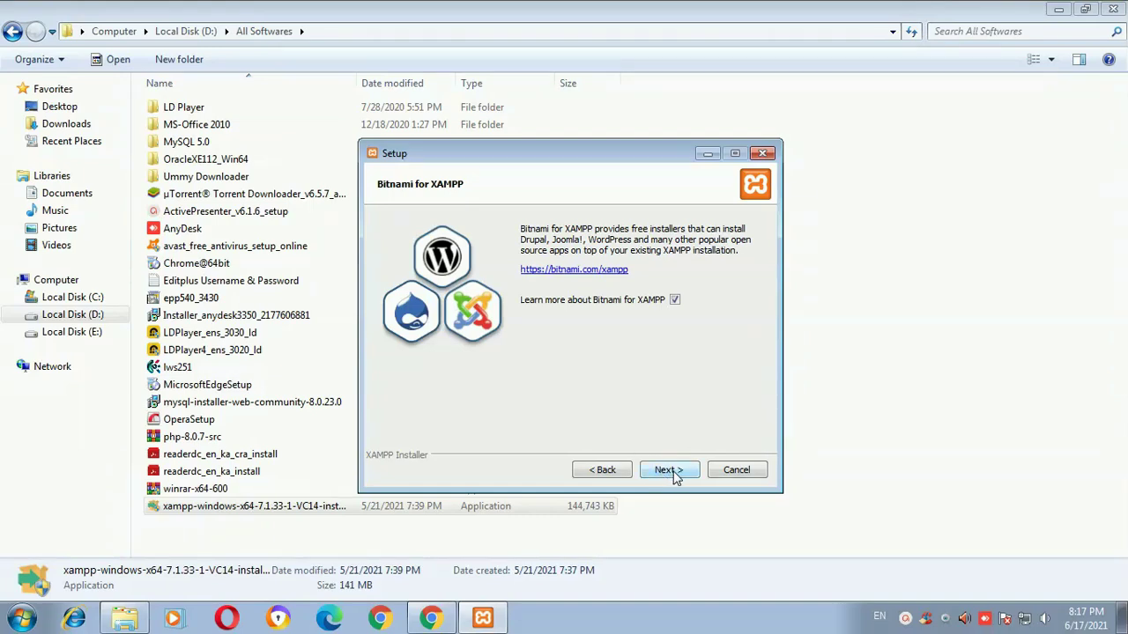
pyautogui.click(675, 474)
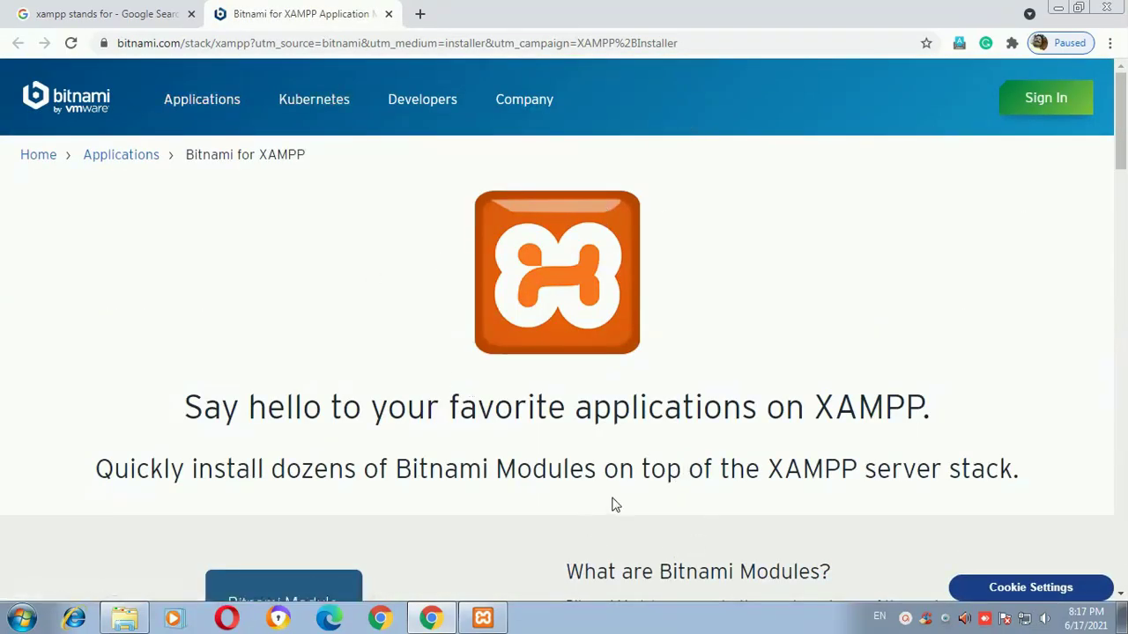
pyautogui.click(481, 620)
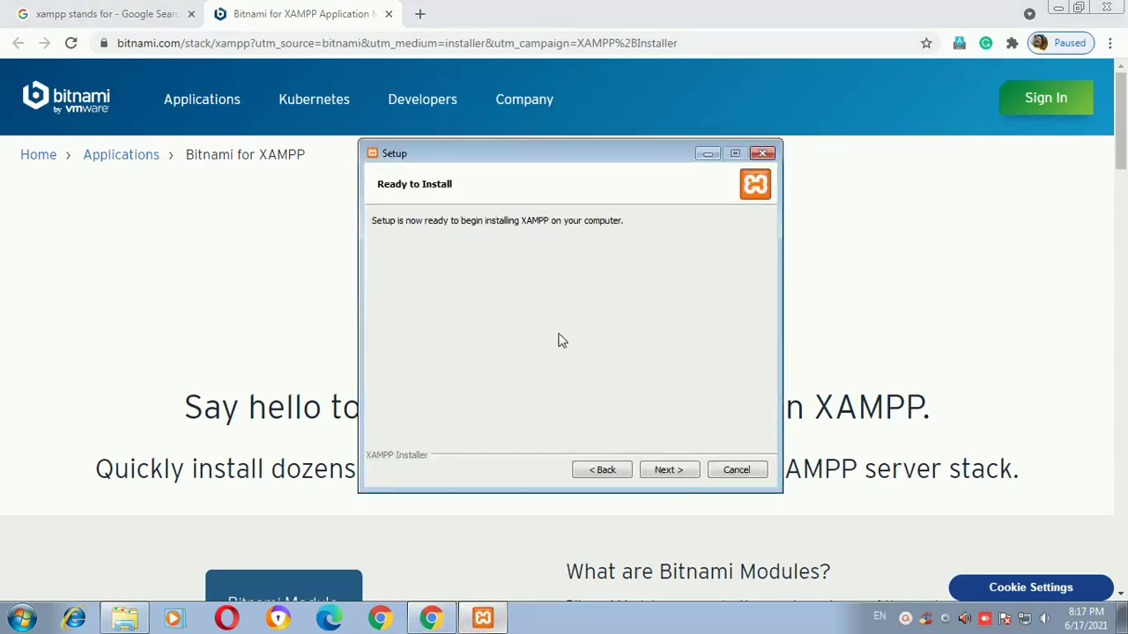
pyautogui.click(670, 473)
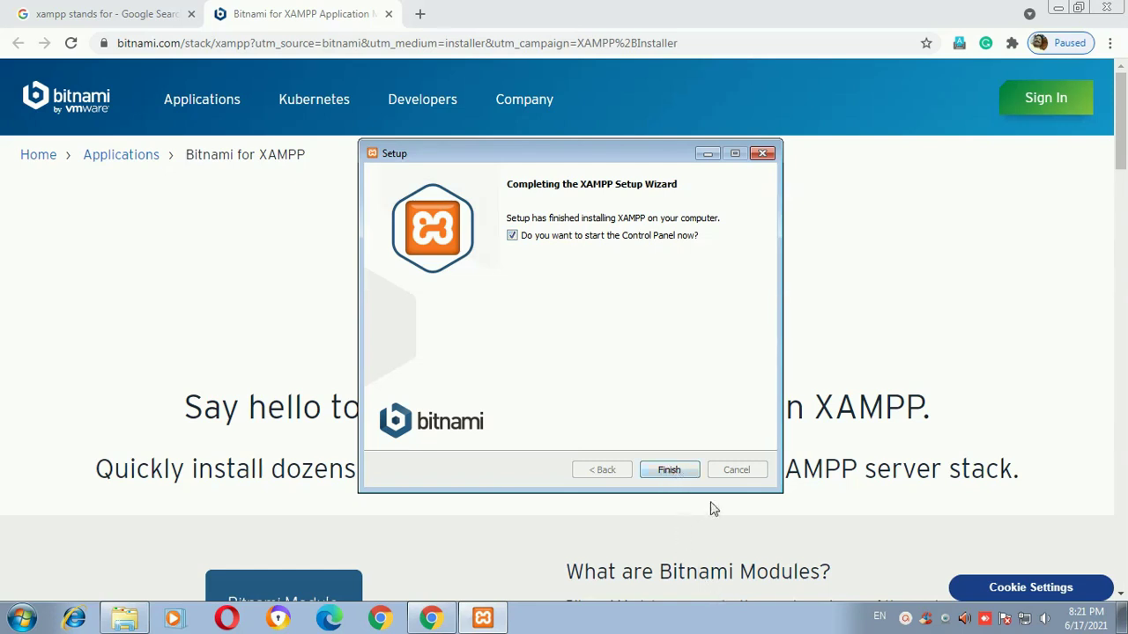
# Finish the XAMPP setup with the Control Panel set to start, and save English as its language
pyautogui.click(672, 473)
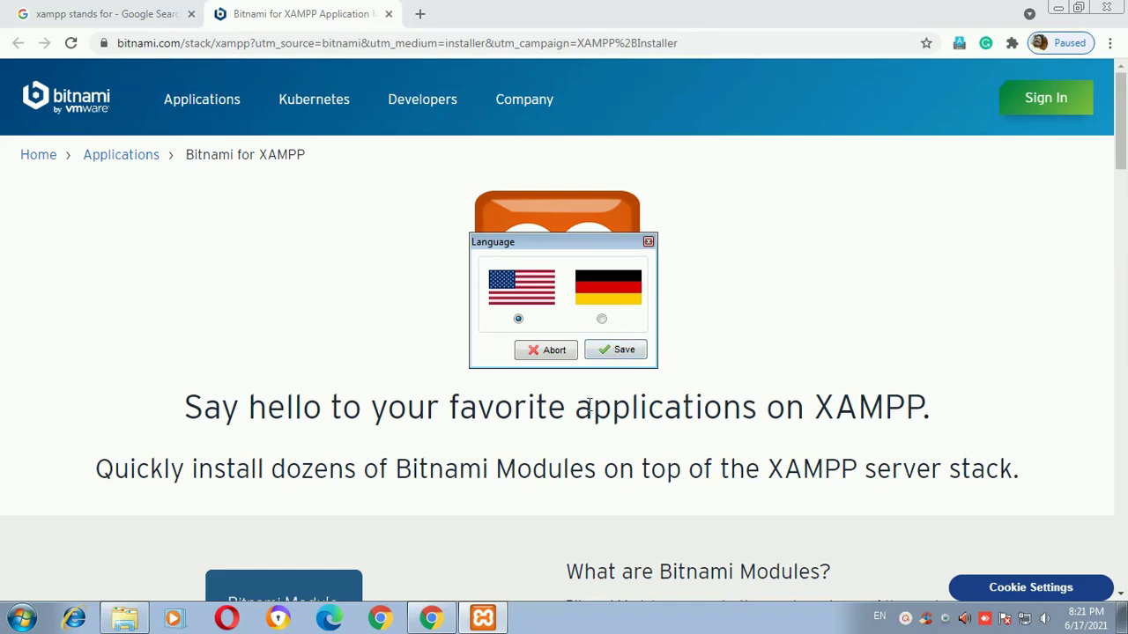
pyautogui.click(621, 355)
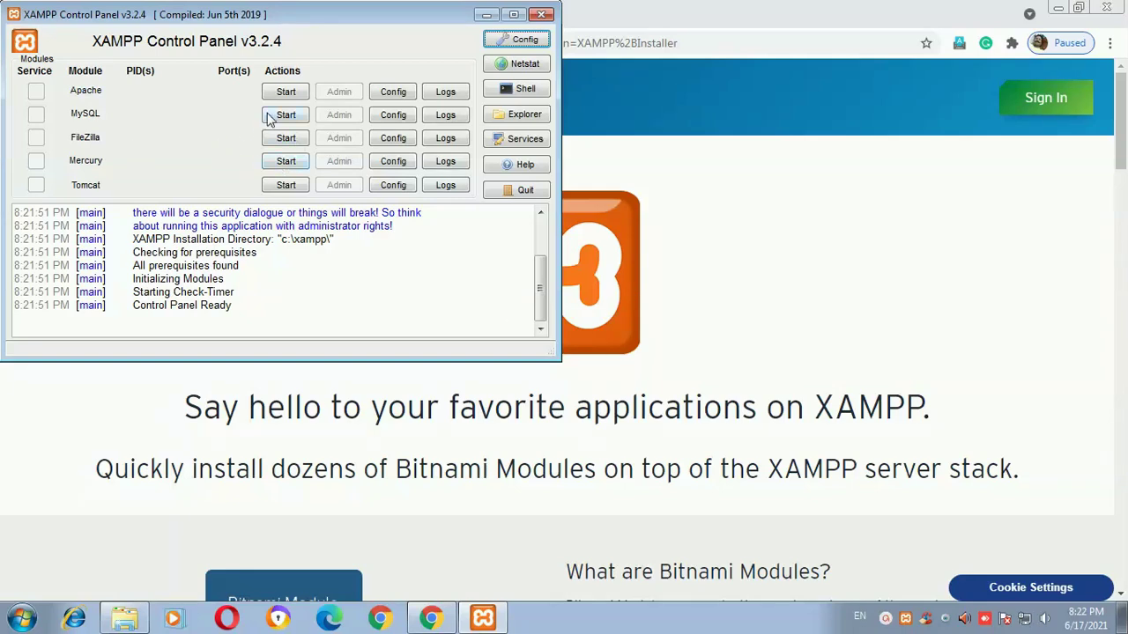
# Start the Apache and MySQL modules in the XAMPP Control Panel and check their startup entries in the log
pyautogui.moveTo(291, 21); pyautogui.dragTo(537, 157)
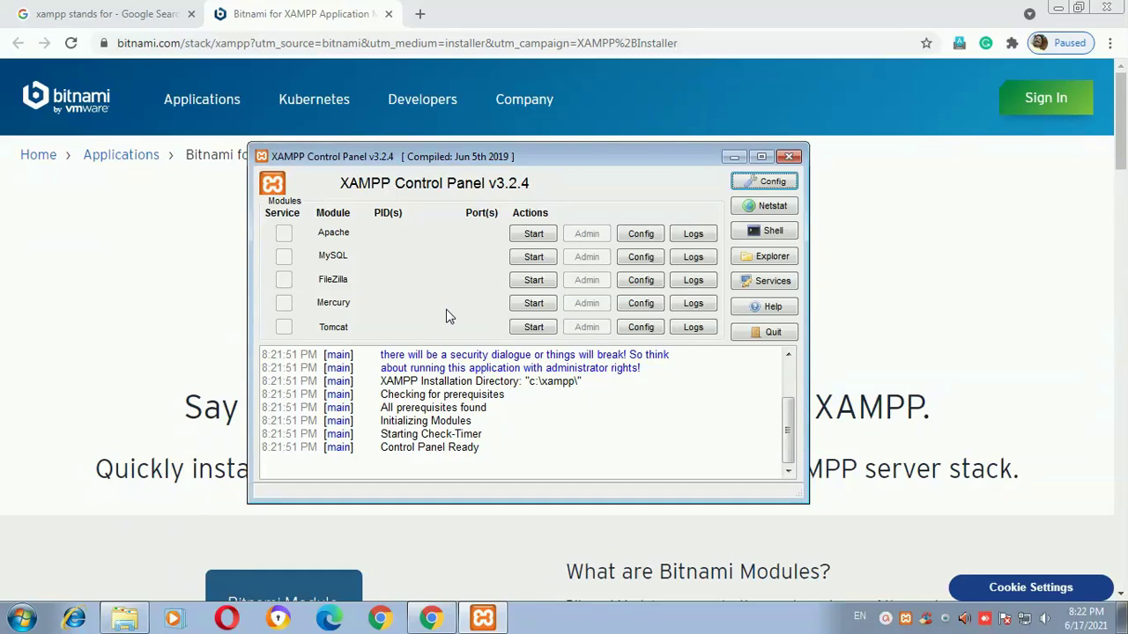
pyautogui.click(534, 236)
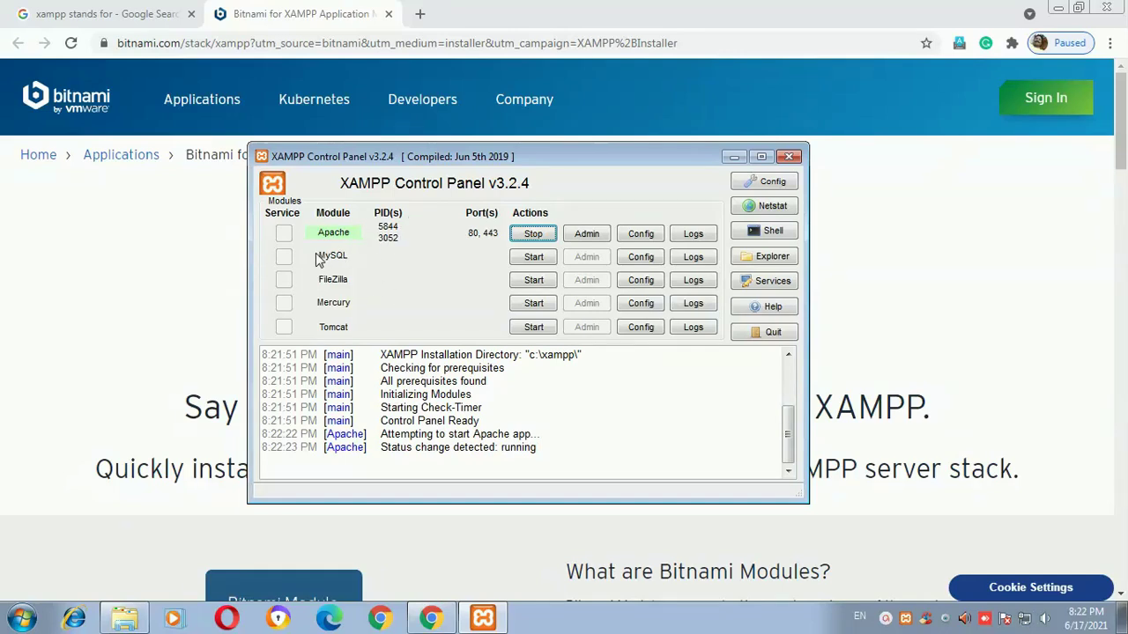
pyautogui.click(523, 259)
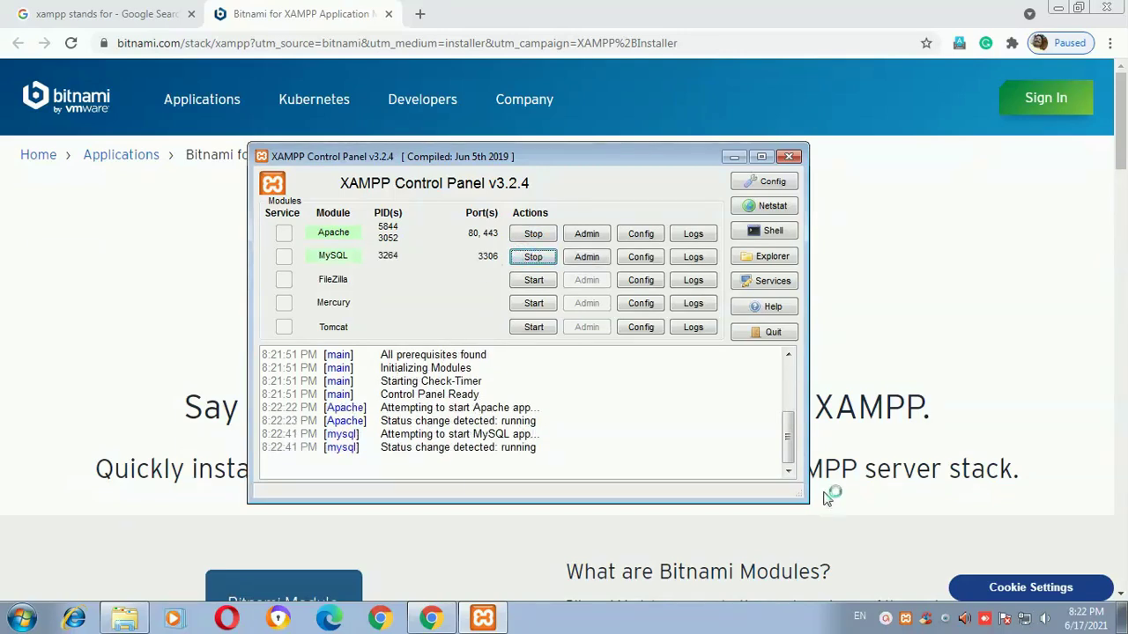
pyautogui.scroll(1, 790, 436)
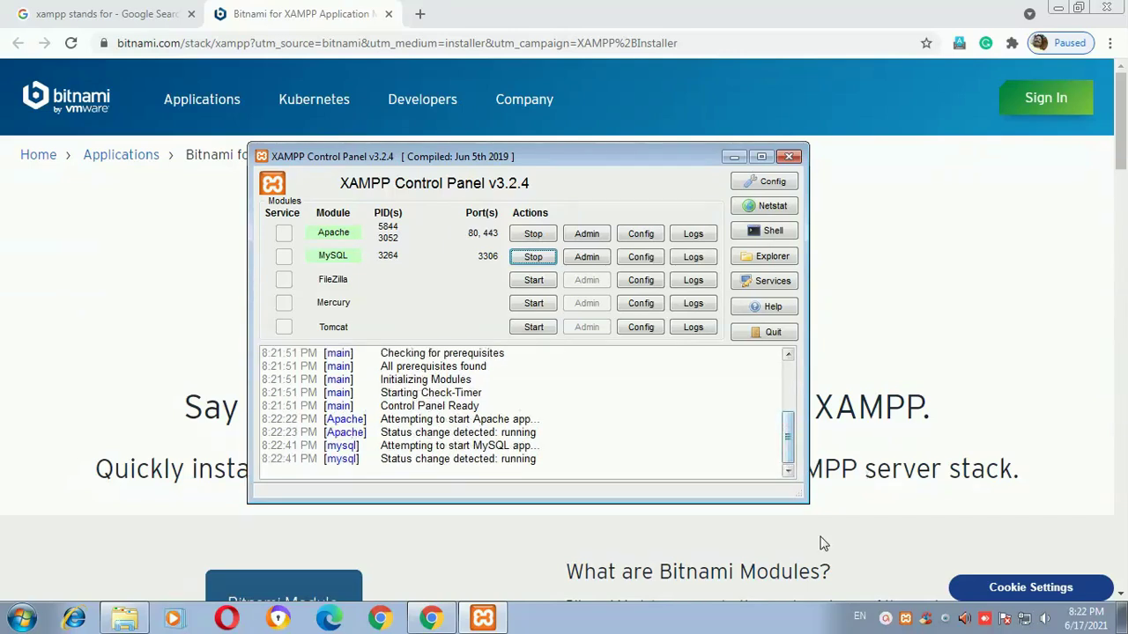
pyautogui.moveTo(790, 451)
pyautogui.mouseDown()
pyautogui.moveTo(802, 399)
pyautogui.moveTo(800, 466)
pyautogui.mouseUp()
pyautogui.moveTo(473, 447); pyautogui.dragTo(546, 458)
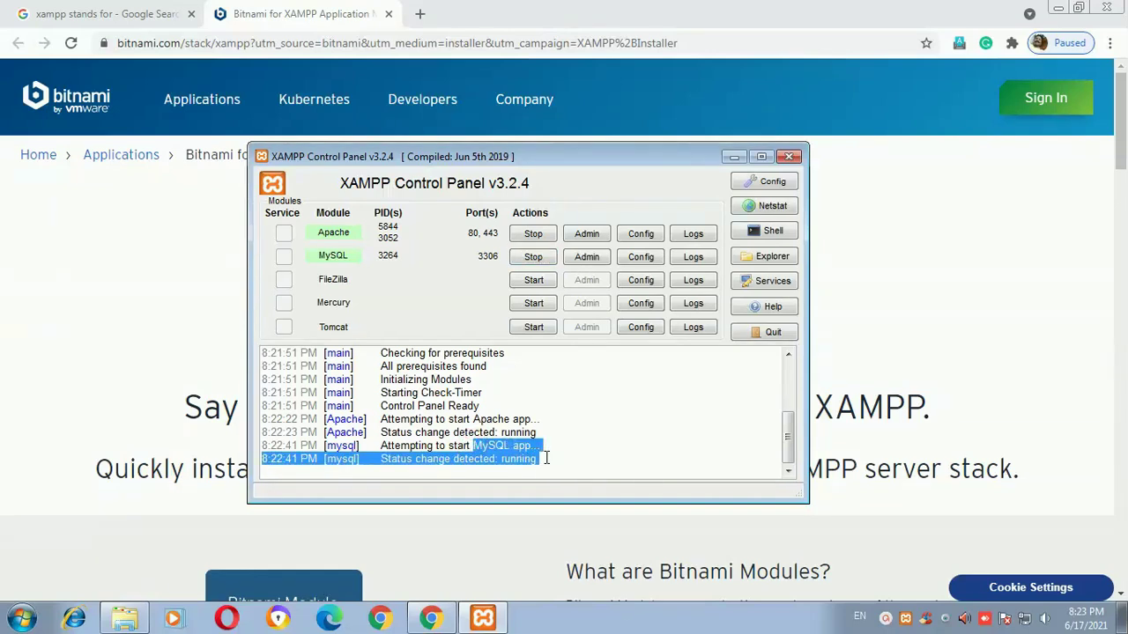
# Examine the status of the Apache, MySQL, FileZilla, Mercury and Tomcat modules through the XAMPP icon in the notification area
pyautogui.click(905, 618)
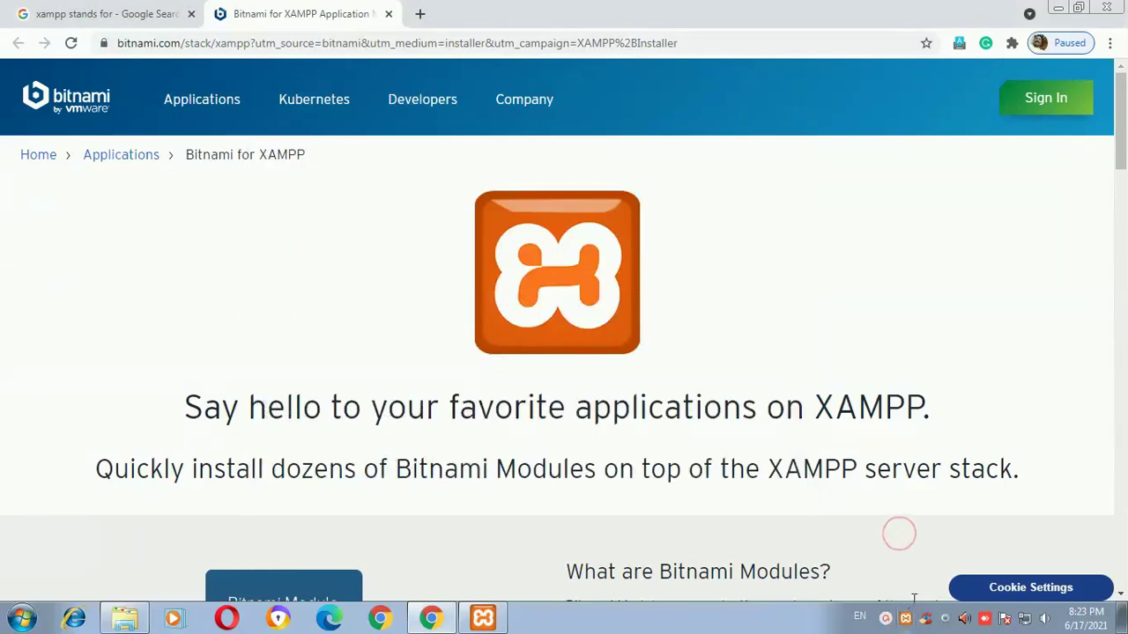
pyautogui.click(905, 619)
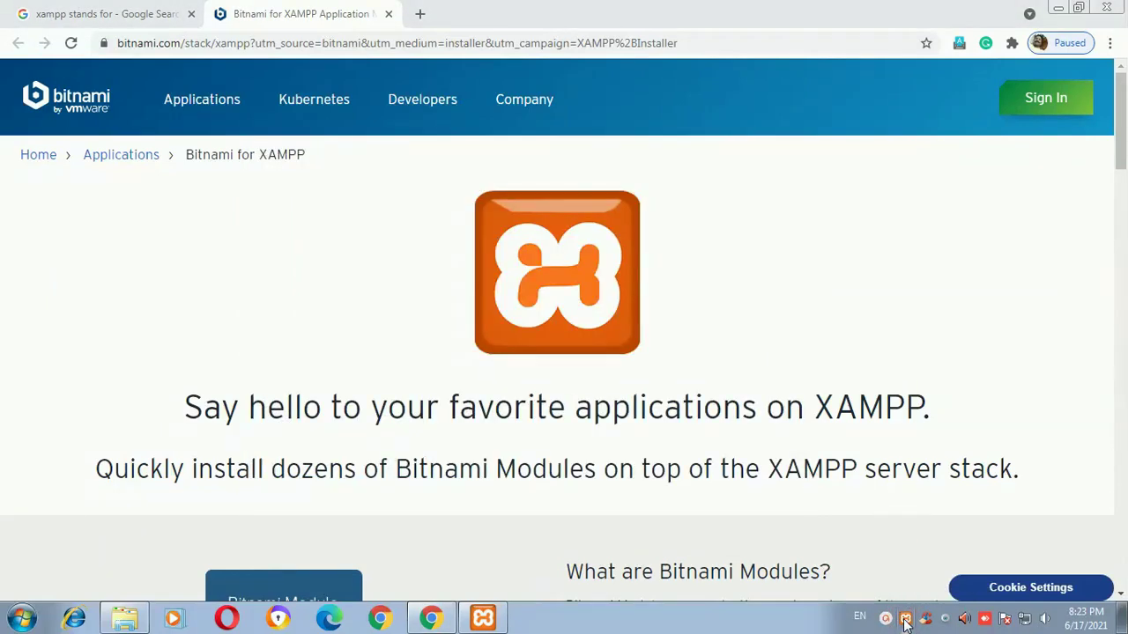
pyautogui.rightClick(904, 617)
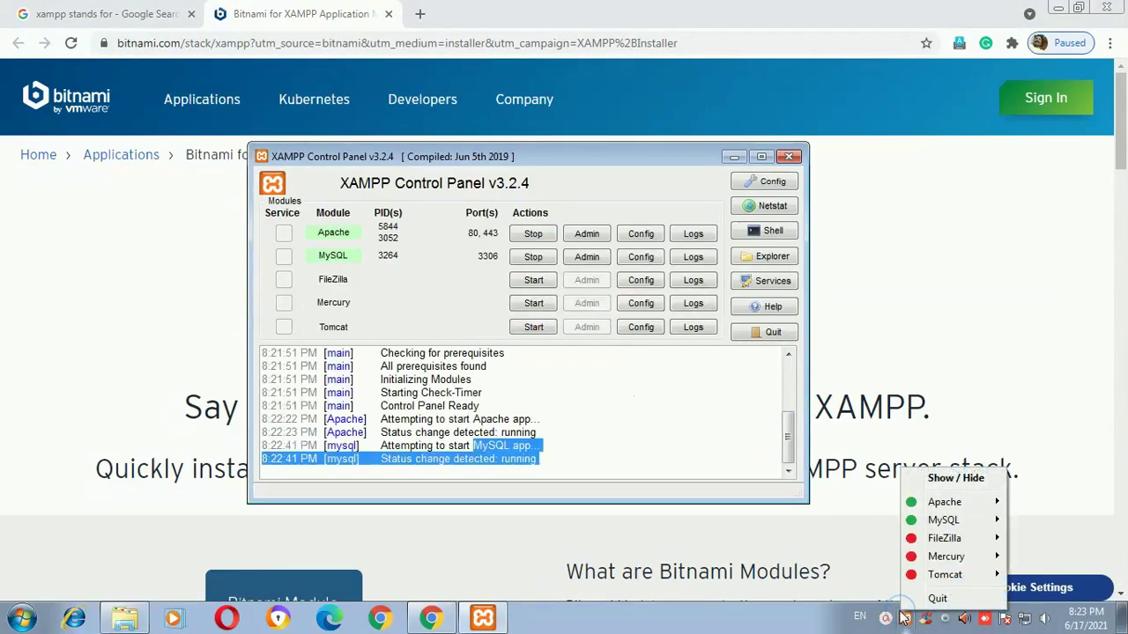
pyautogui.click(857, 553)
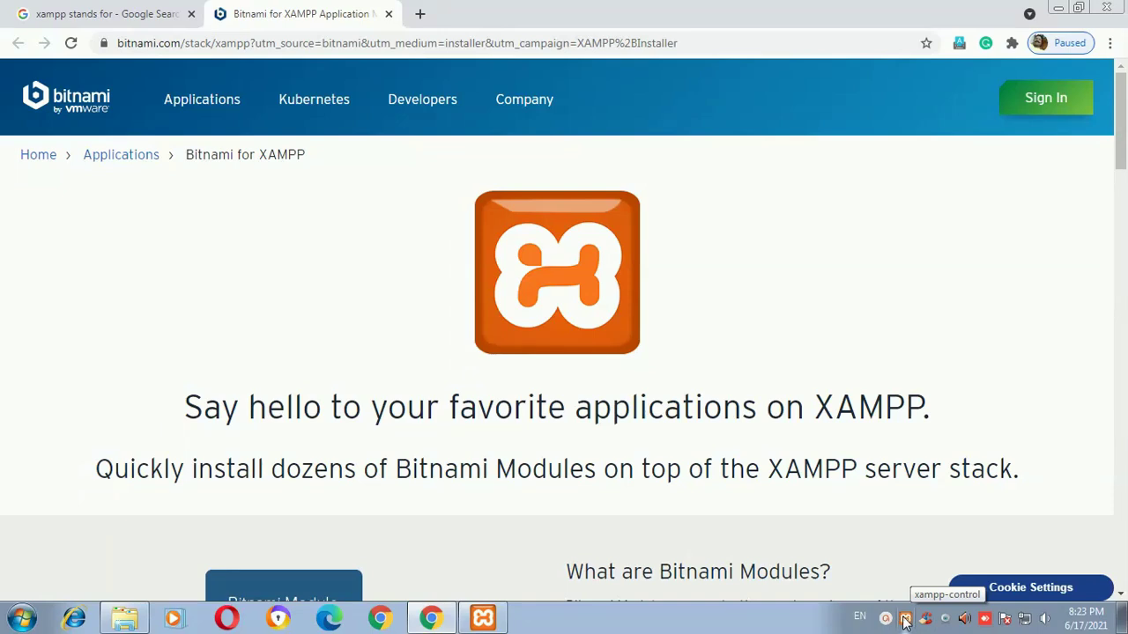
pyautogui.click(906, 623)
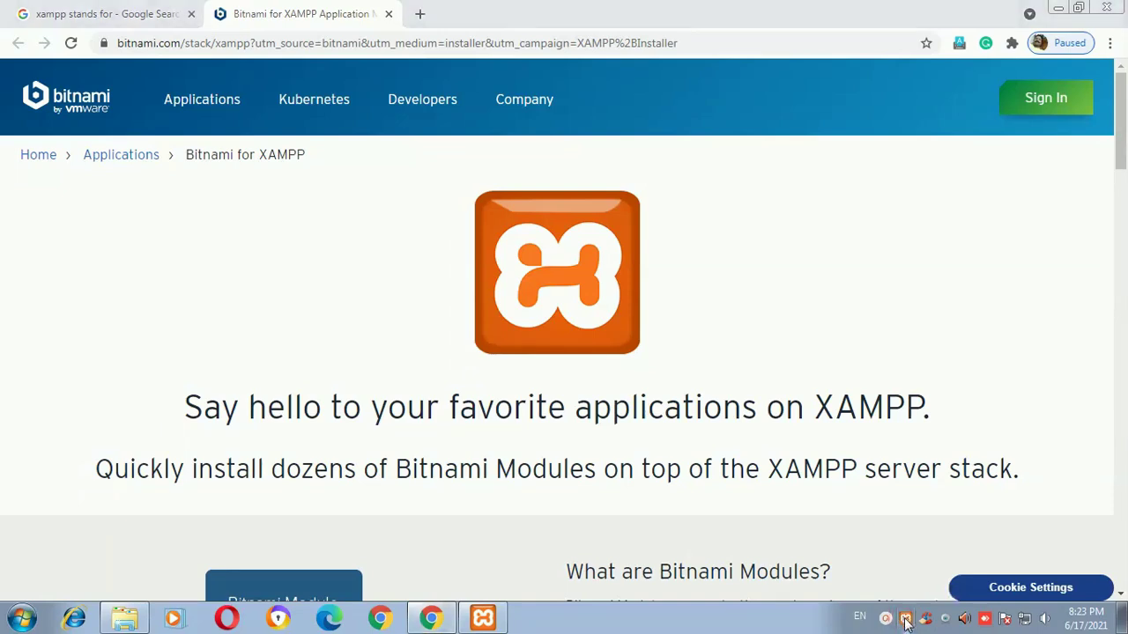
pyautogui.rightClick(906, 623)
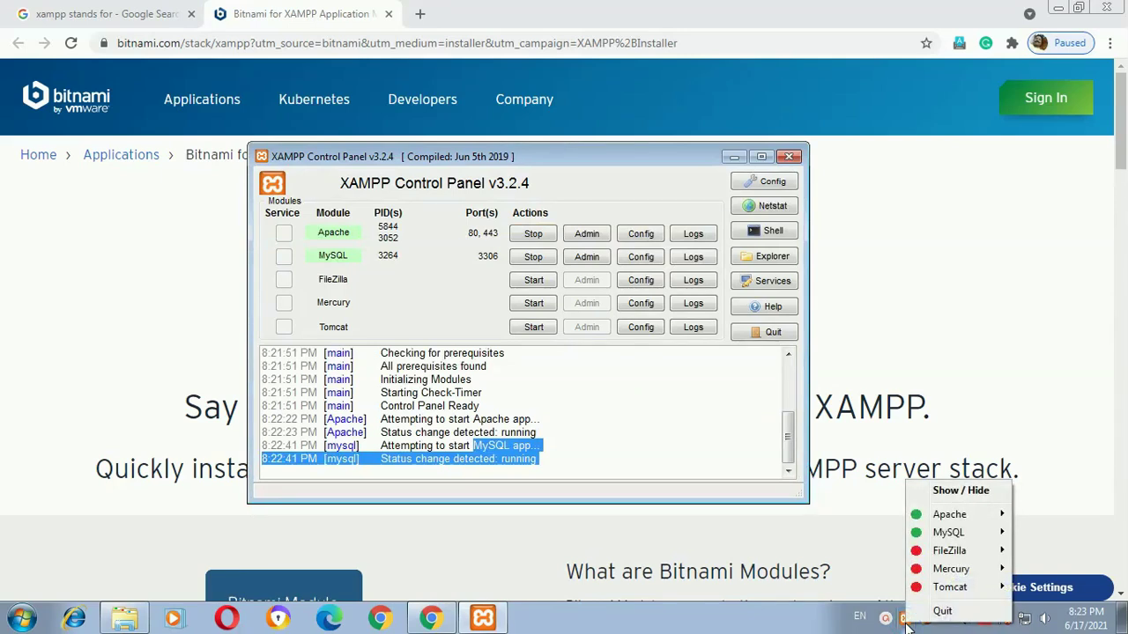
pyautogui.moveTo(932, 517)
pyautogui.moveTo(931, 539)
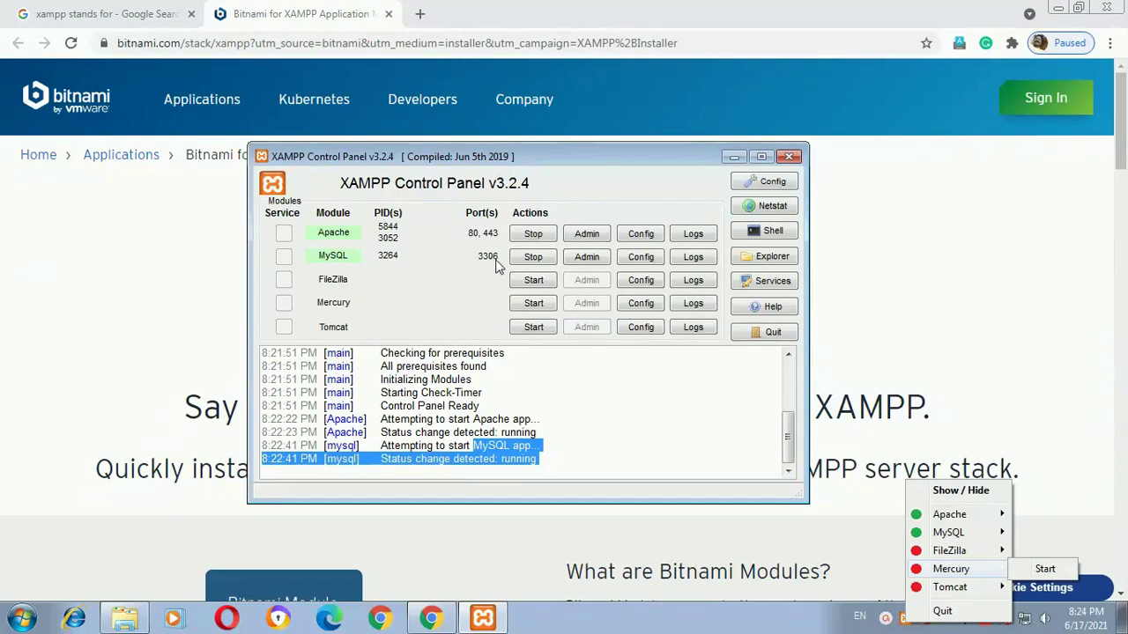
# Open the MySQL module's administration page, phpMyAdmin, from the XAMPP Control Panel
pyautogui.click(574, 260)
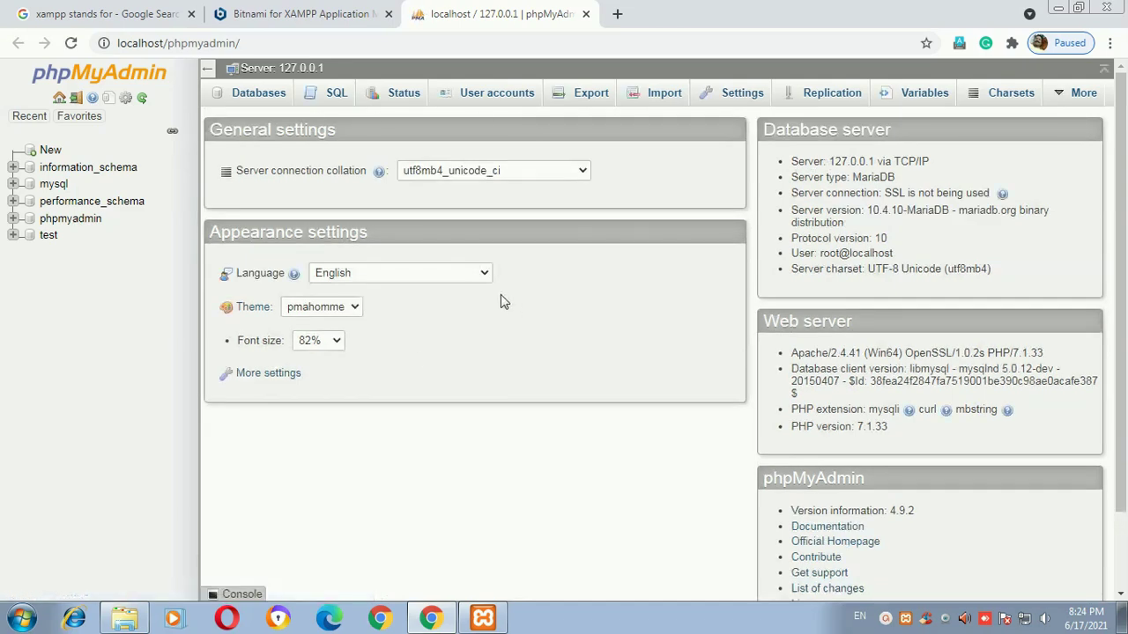
# View the server's list of databases and its storage engines in phpMyAdmin
pyautogui.click(261, 94)
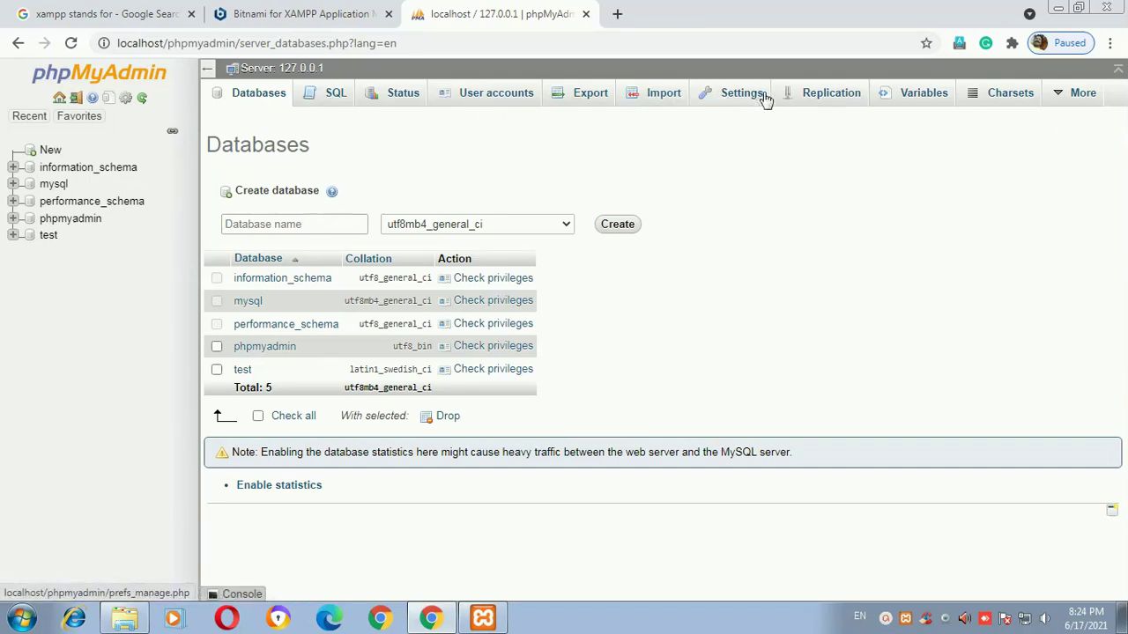
pyautogui.moveTo(1065, 97)
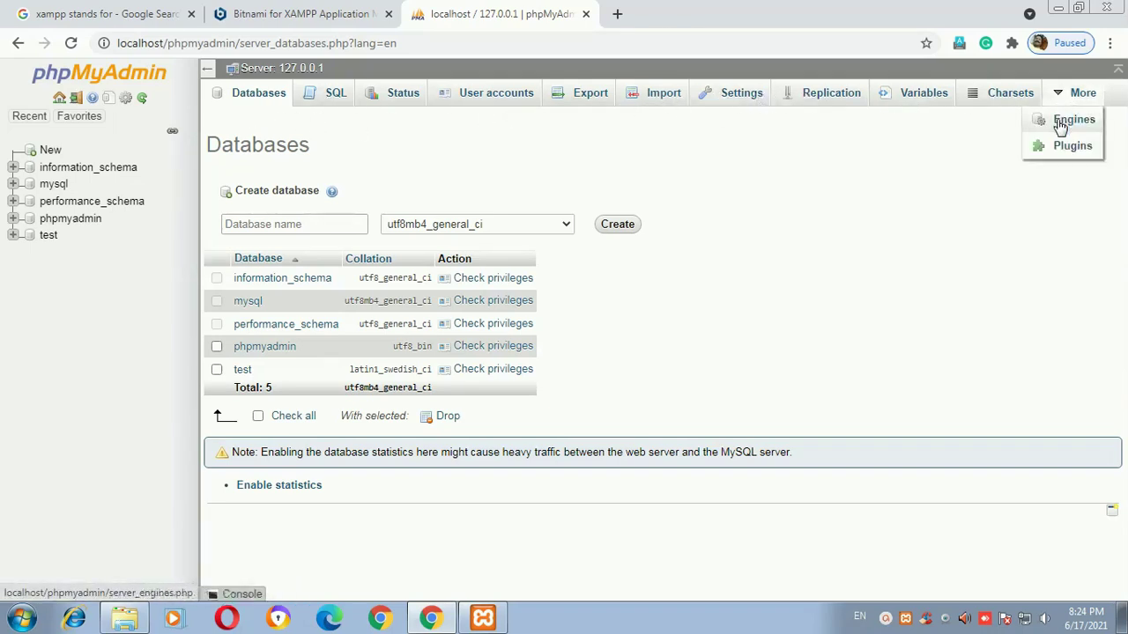
pyautogui.click(1060, 123)
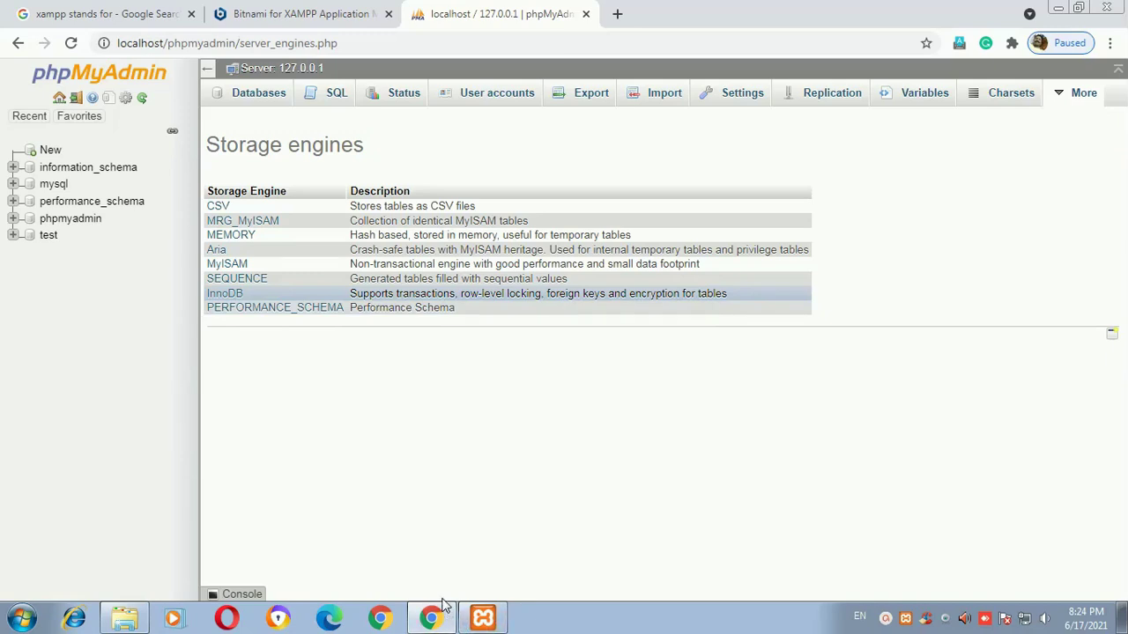
# Bring up the XAMPP Control Panel, minimize it again, and close the phpMyAdmin browser tab
pyautogui.click(499, 614)
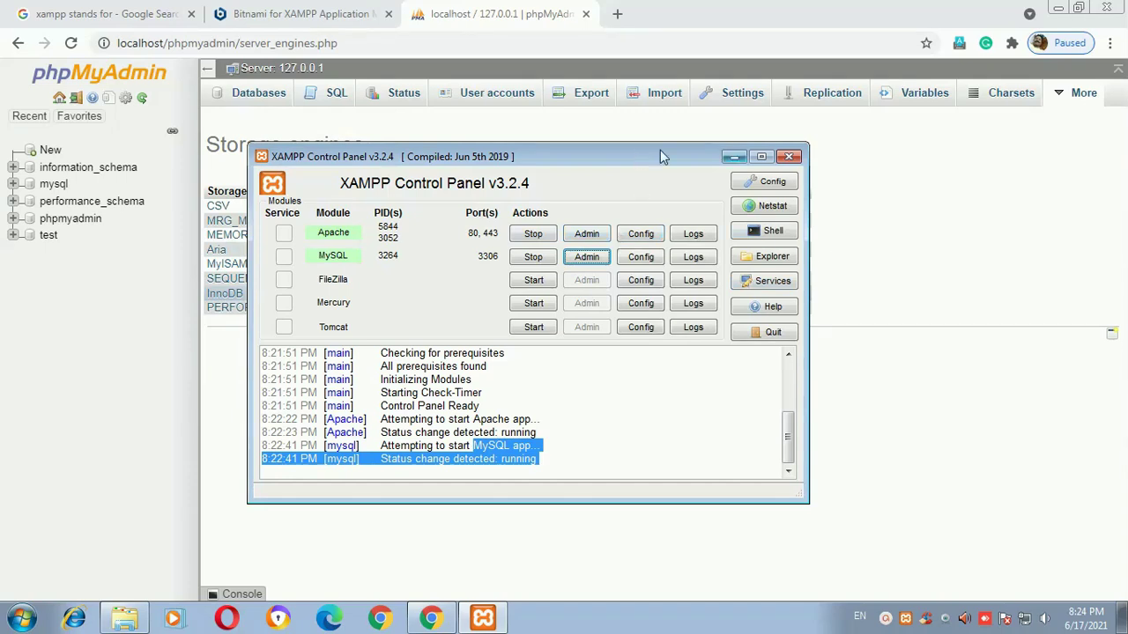
pyautogui.click(733, 157)
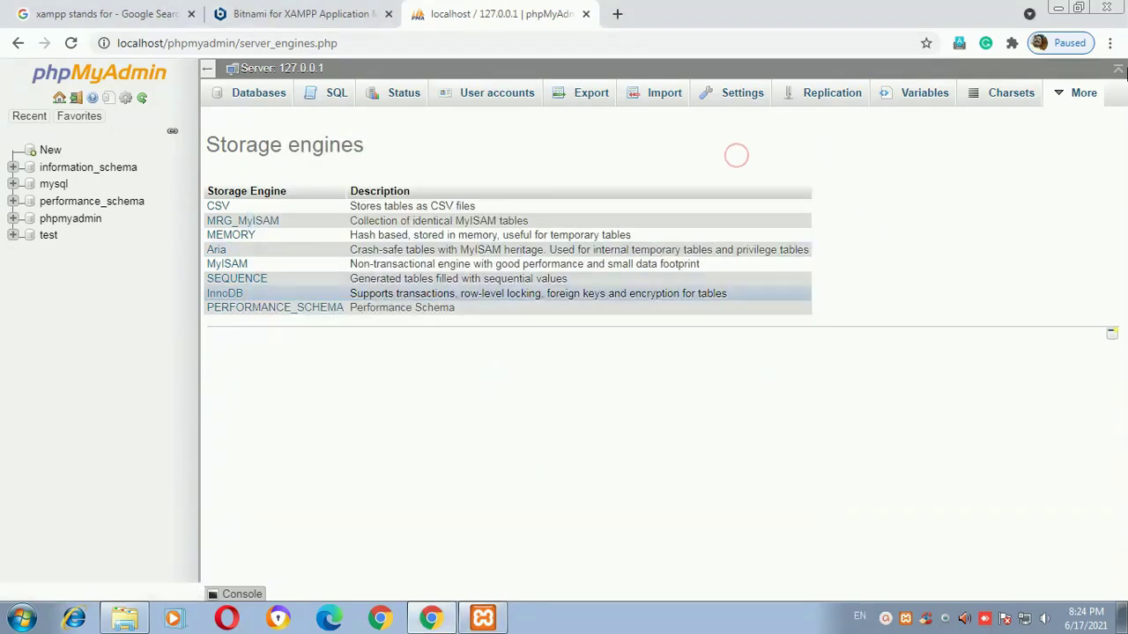
pyautogui.click(586, 14)
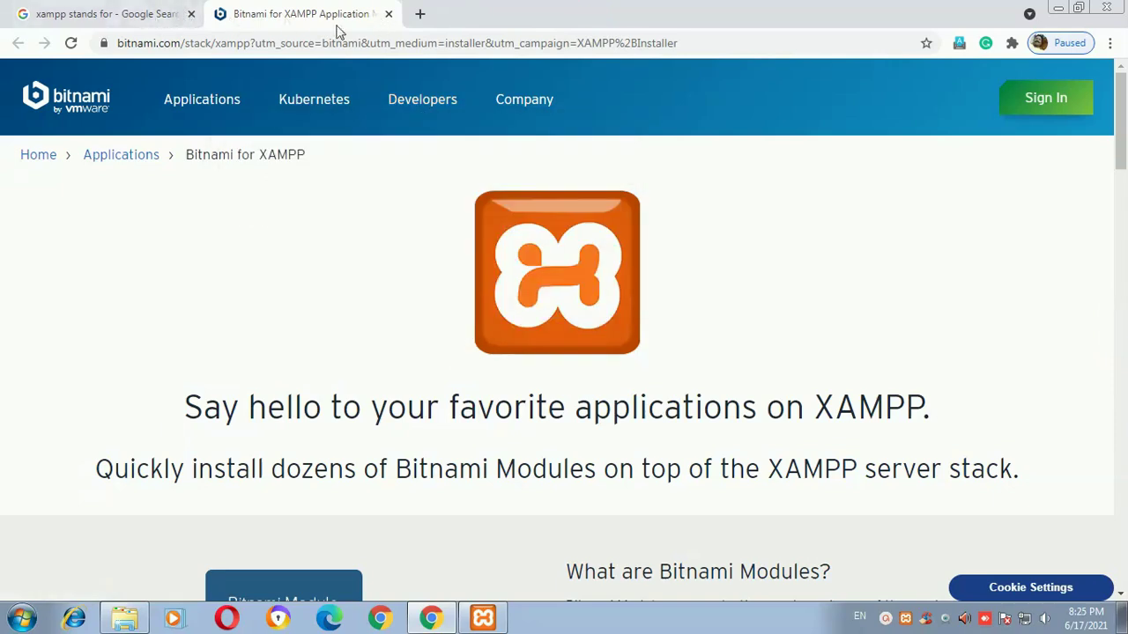
# Stop the Apache and MySQL modules in the XAMPP Control Panel and close its window
pyautogui.click(480, 622)
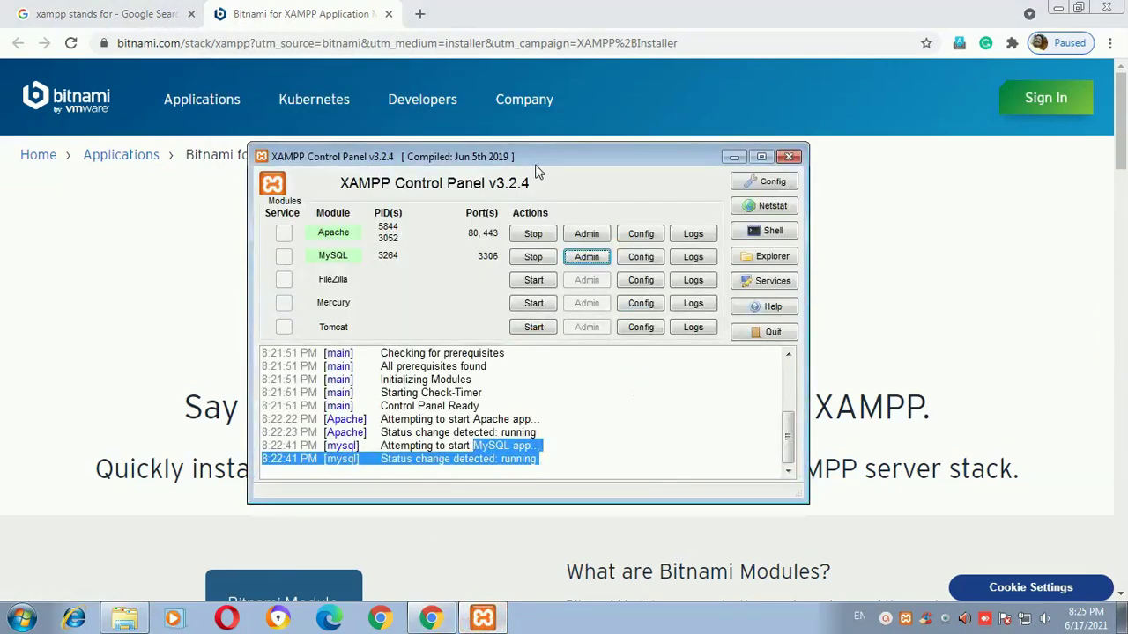
pyautogui.click(533, 234)
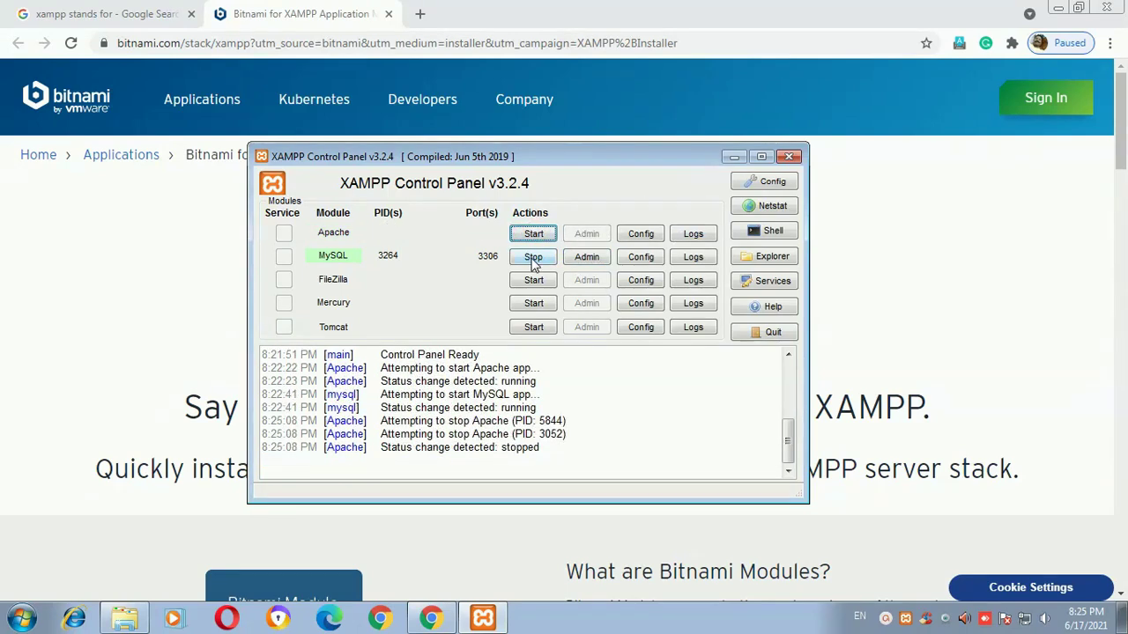
pyautogui.click(533, 258)
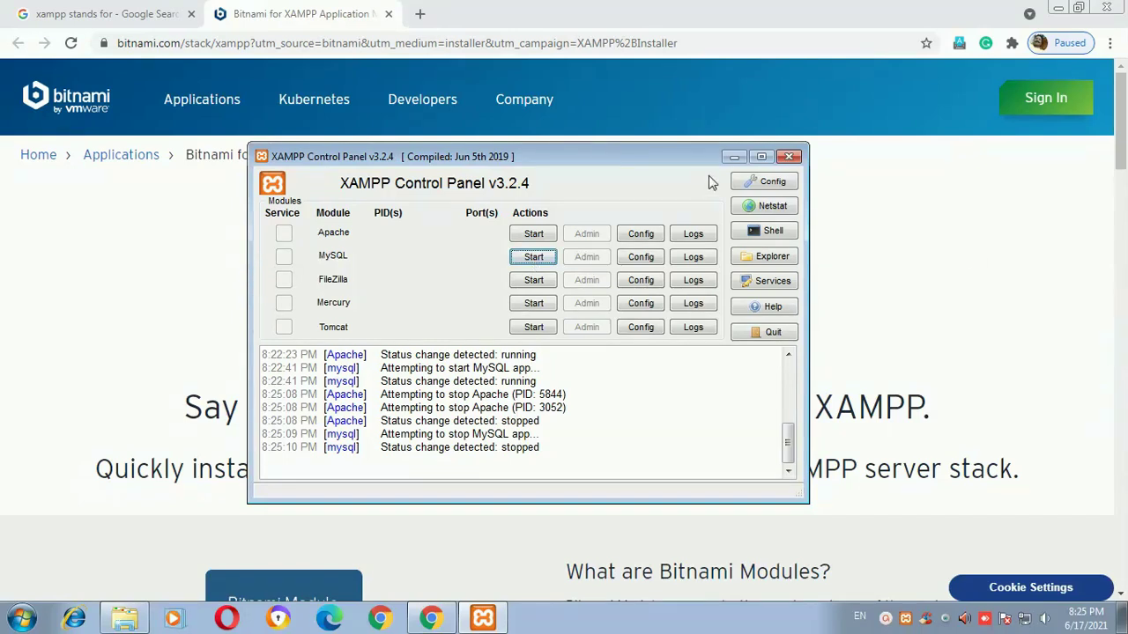
pyautogui.click(790, 156)
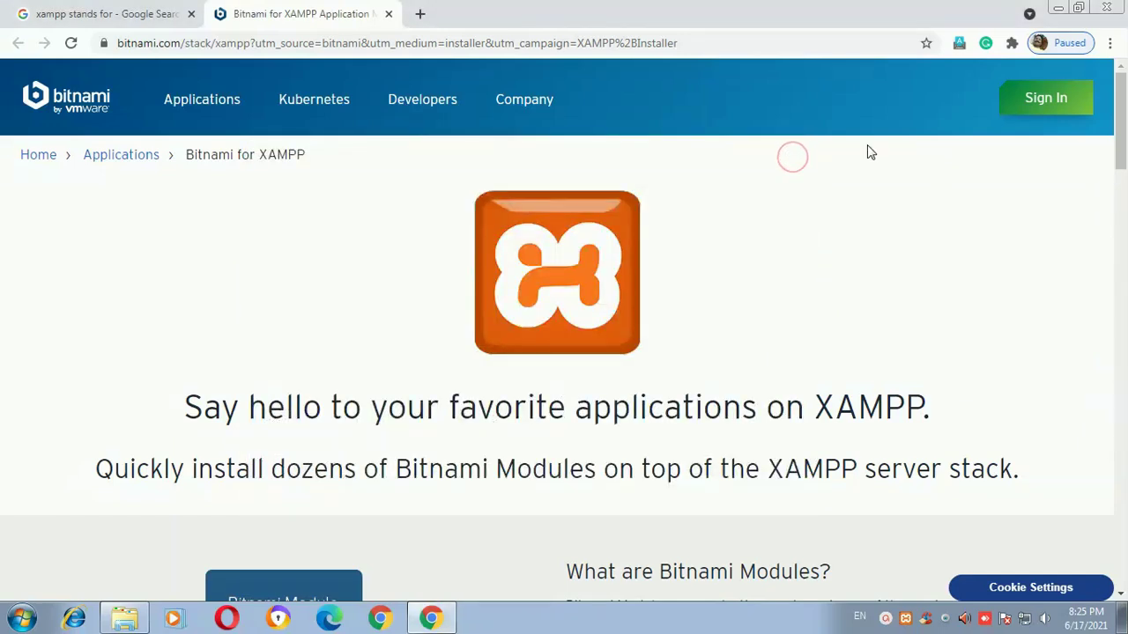
# Close the browser and the All Softwares folder window, and refresh the desktop
pyautogui.click(1103, 9)
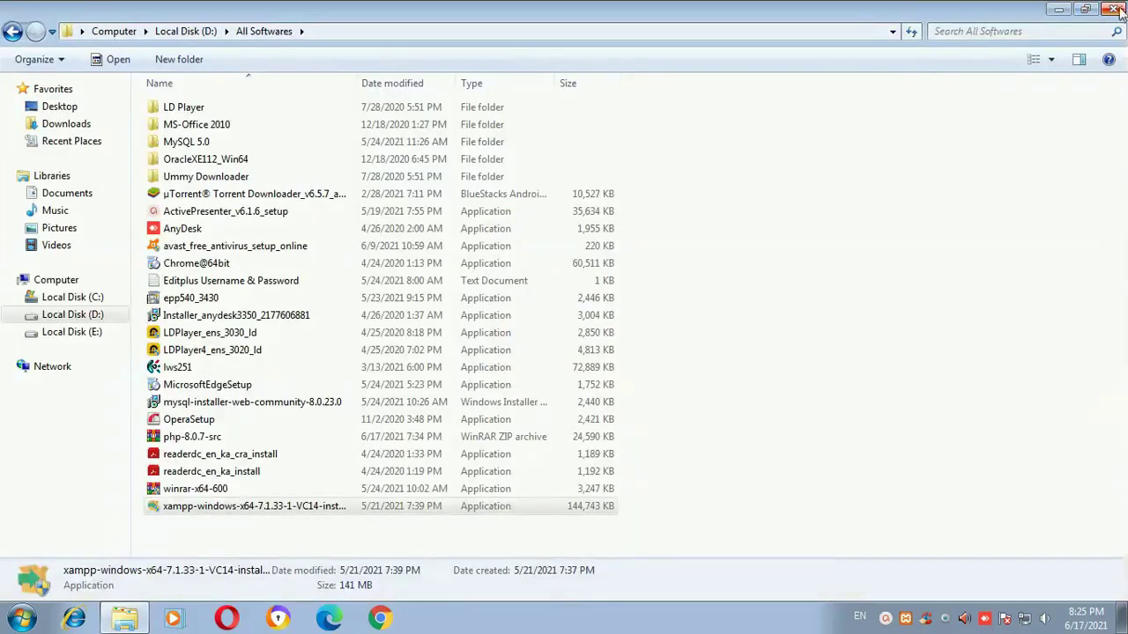
pyautogui.click(1115, 9)
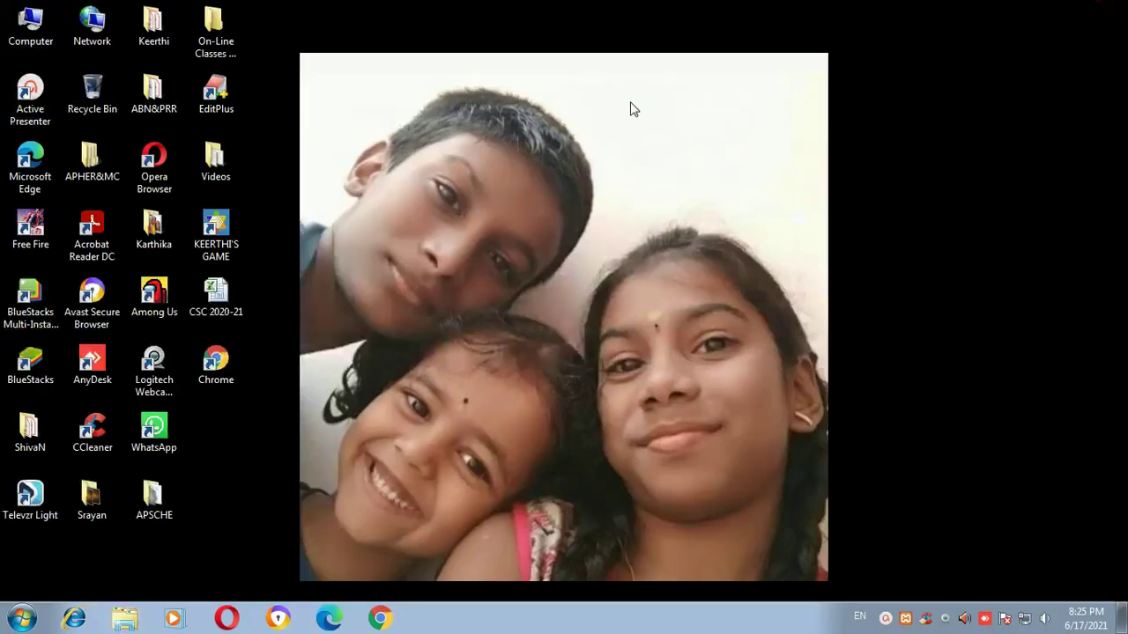
pyautogui.rightClick(370, 250)
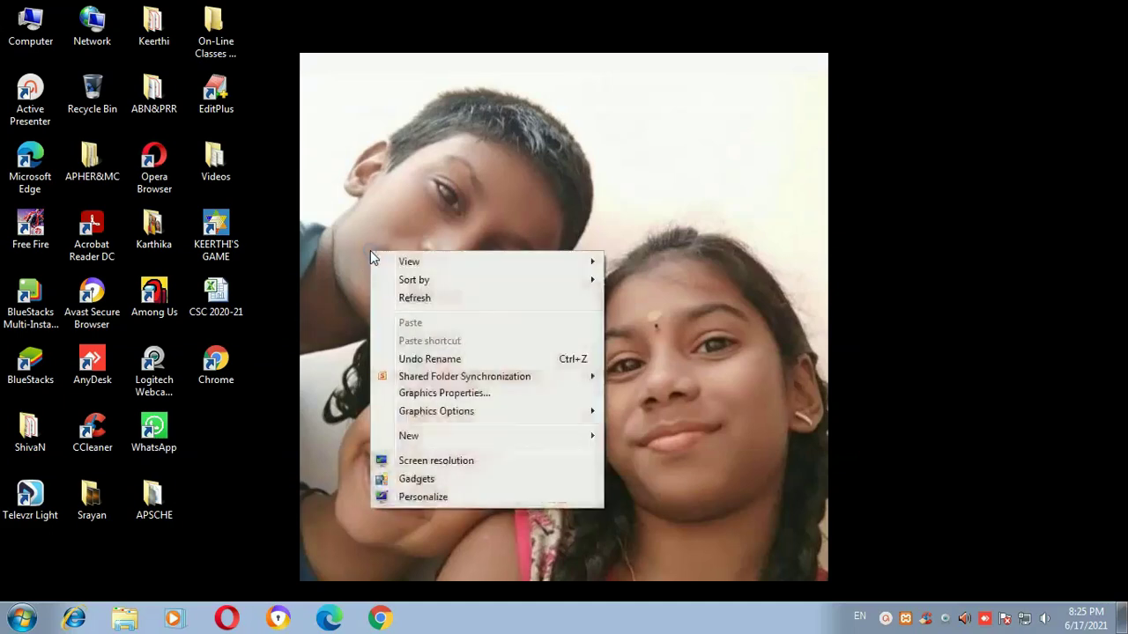
pyautogui.click(417, 300)
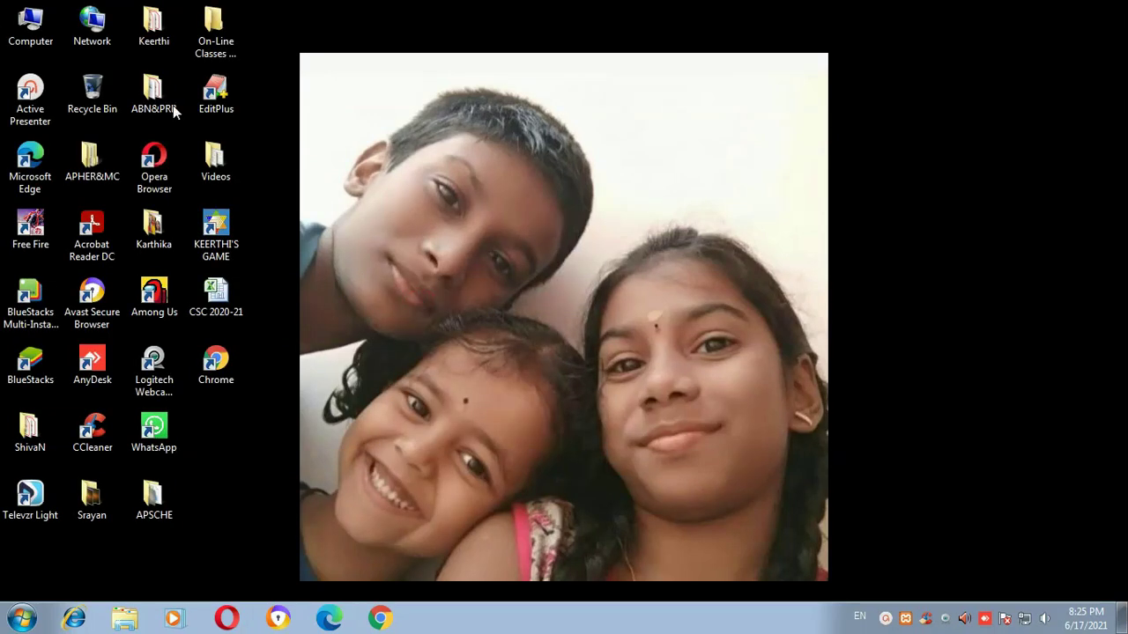
# Open the xampp installation folder on Local Disk (C:)
pyautogui.click(29, 28)
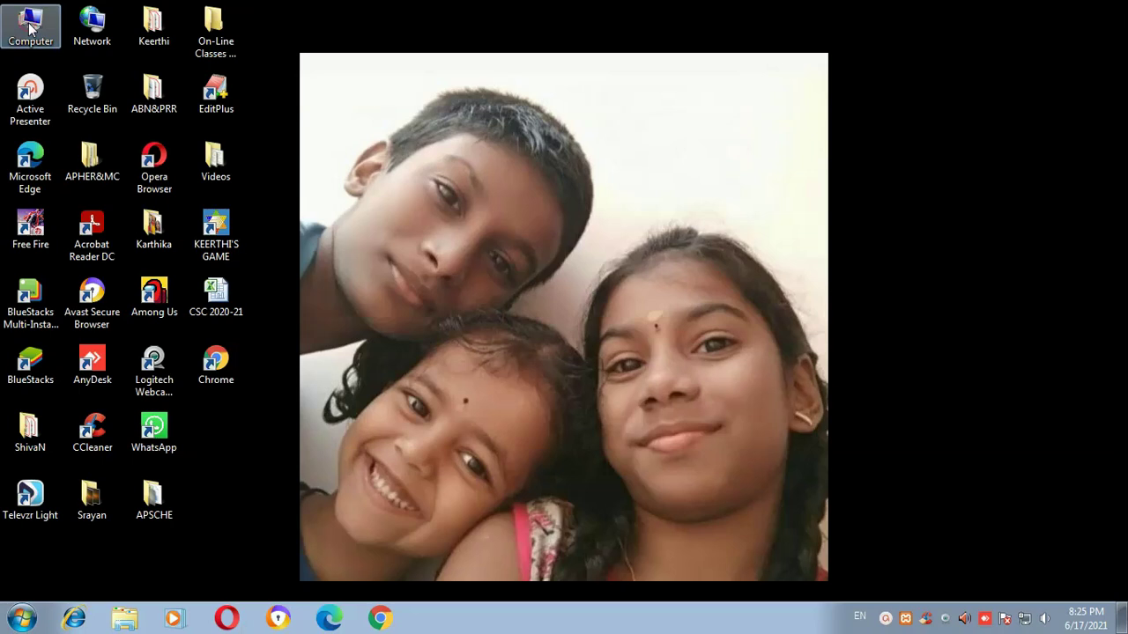
pyautogui.doubleClick(29, 28)
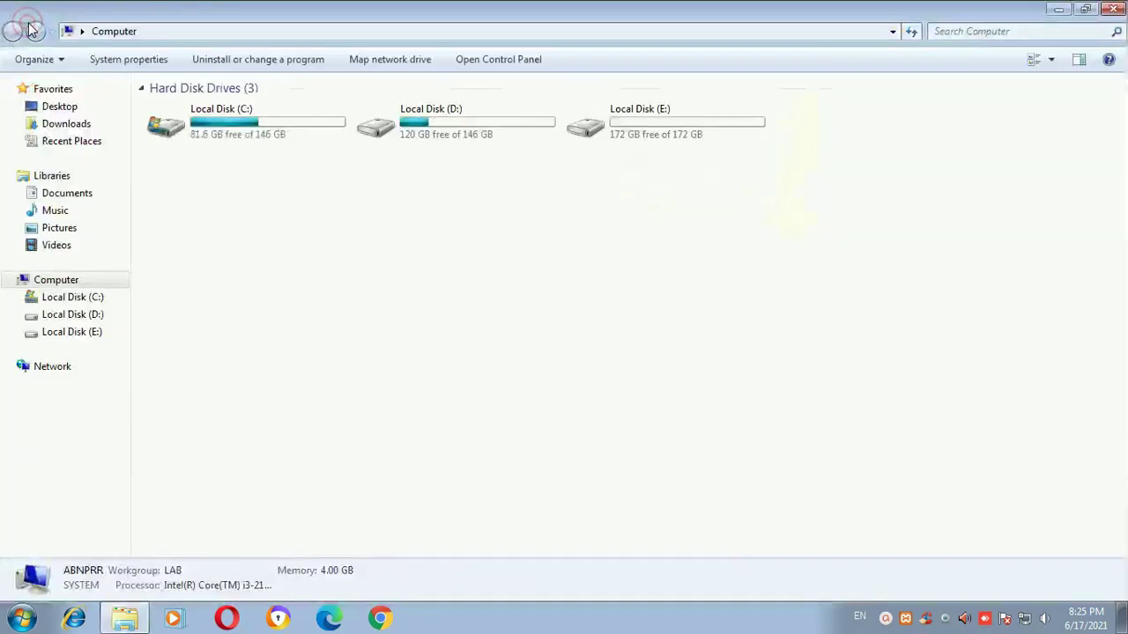
pyautogui.doubleClick(246, 131)
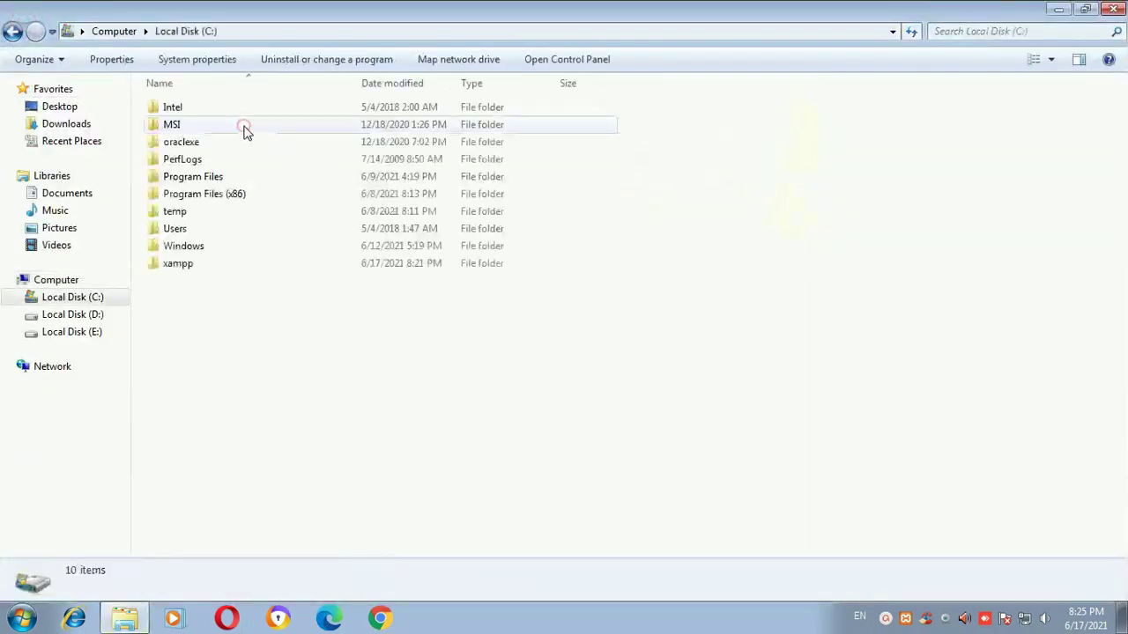
pyautogui.doubleClick(204, 269)
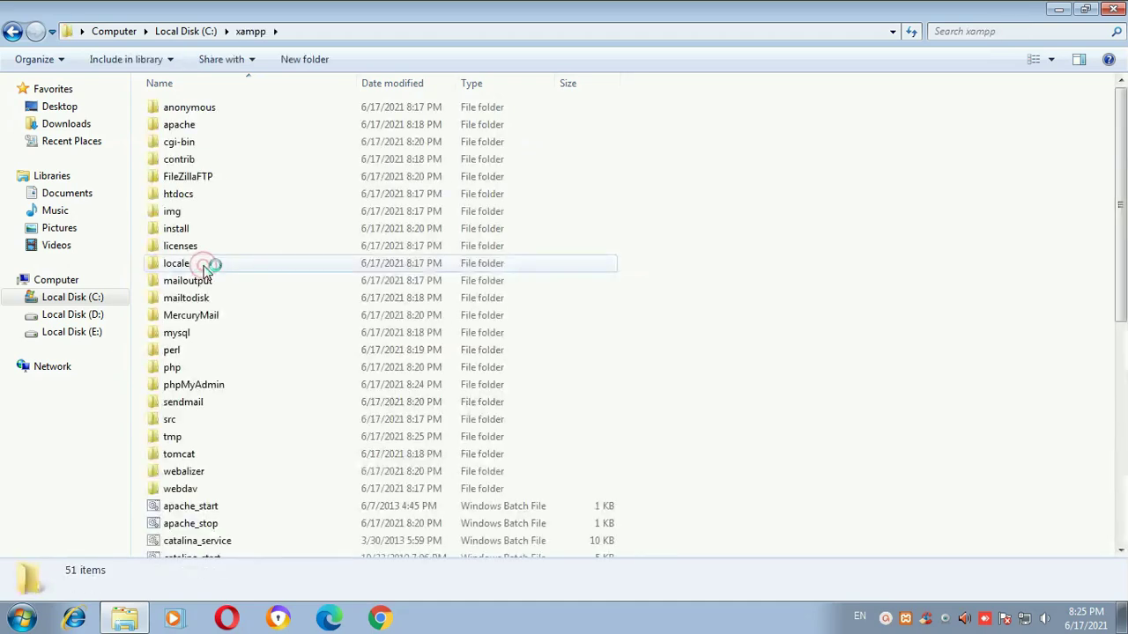
# Create a desktop shortcut to the xampp-control application and close the xampp folder window
pyautogui.moveTo(1120, 276); pyautogui.dragTo(1124, 510)
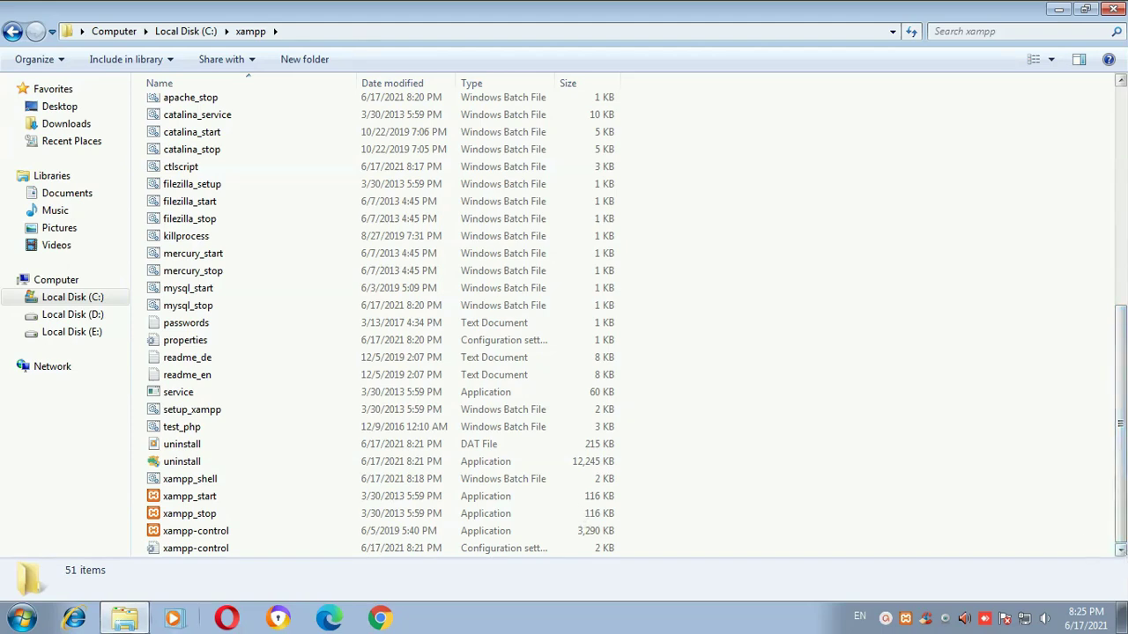
pyautogui.click(175, 534)
pyautogui.rightClick(176, 534)
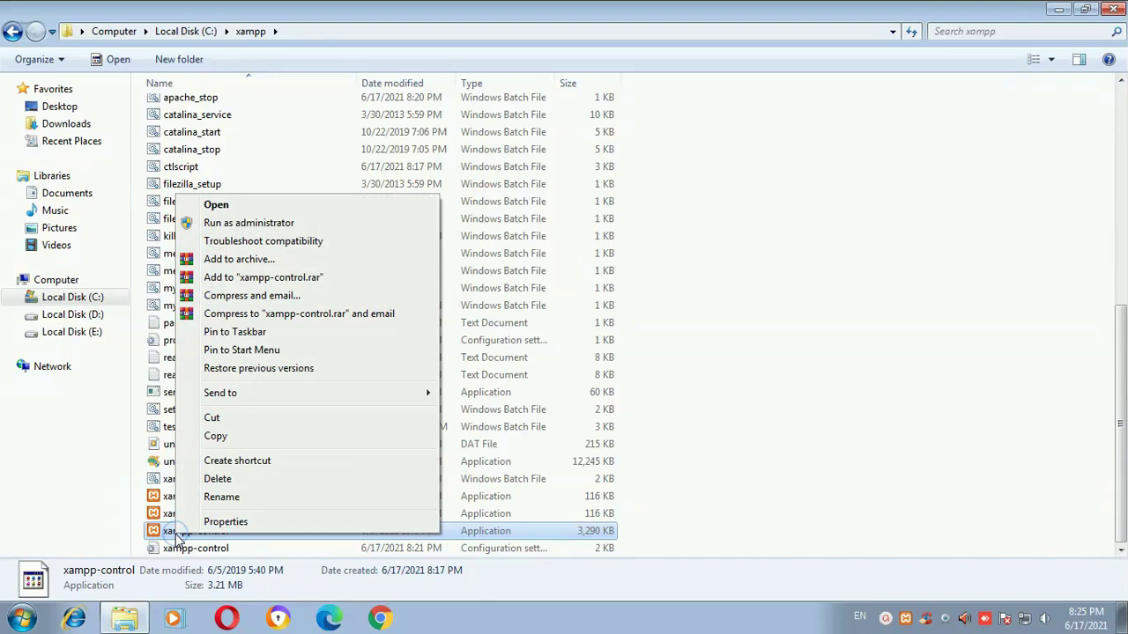
pyautogui.moveTo(240, 396)
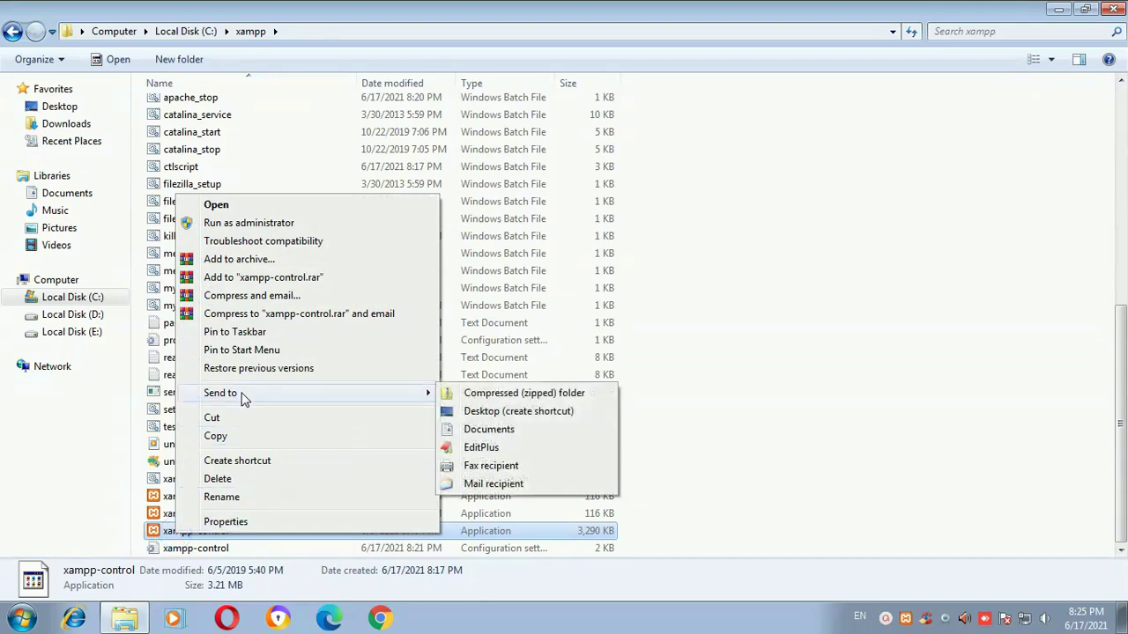
pyautogui.click(518, 411)
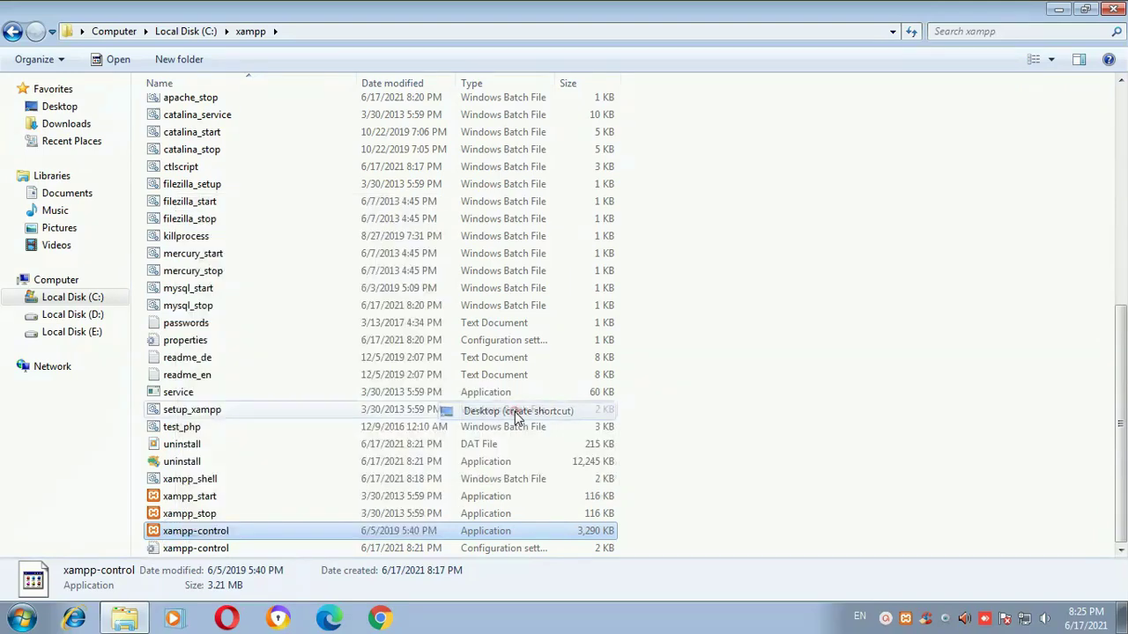
pyautogui.click(1113, 8)
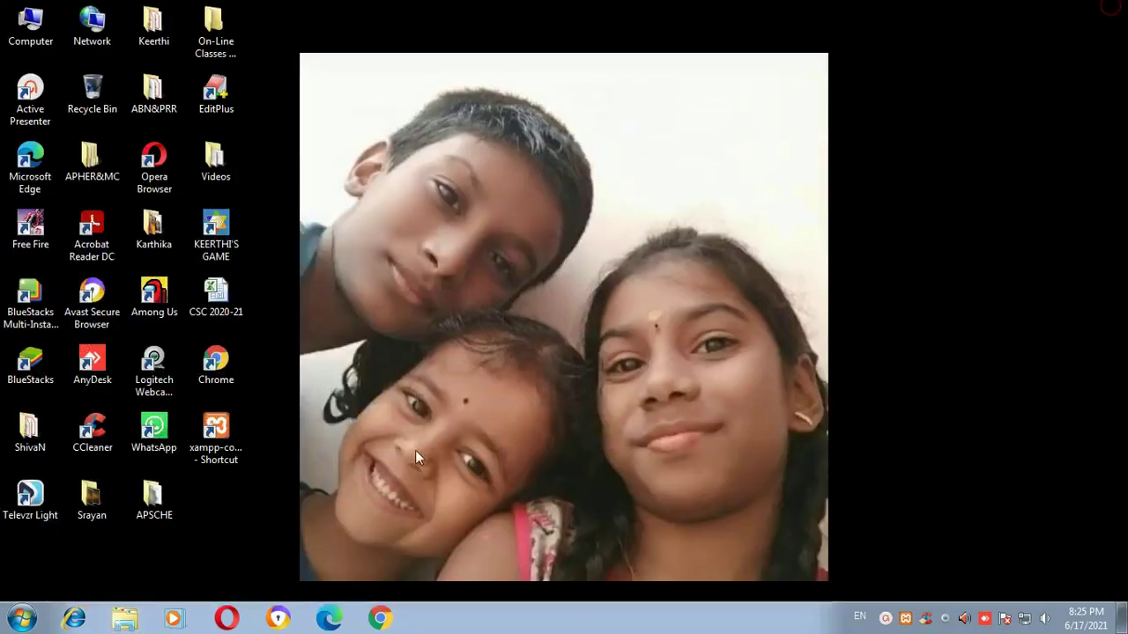
# Rename the xampp-control desktop shortcut to "XAMPP Control Panel" and launch the Control Panel from it
pyautogui.rightClick(227, 448)
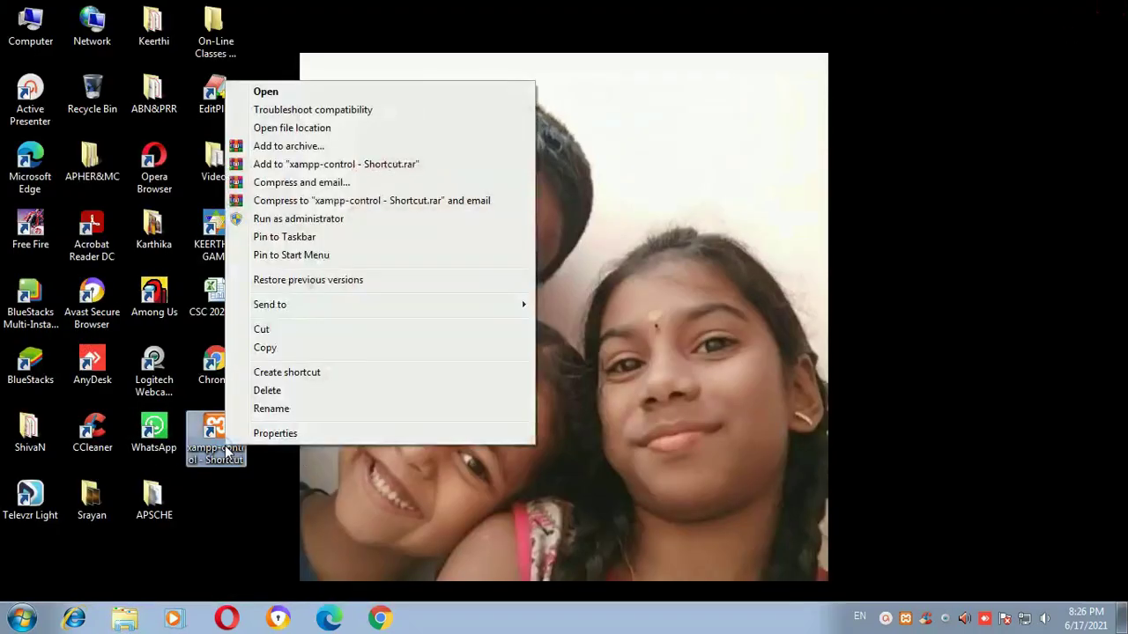
pyautogui.click(274, 408)
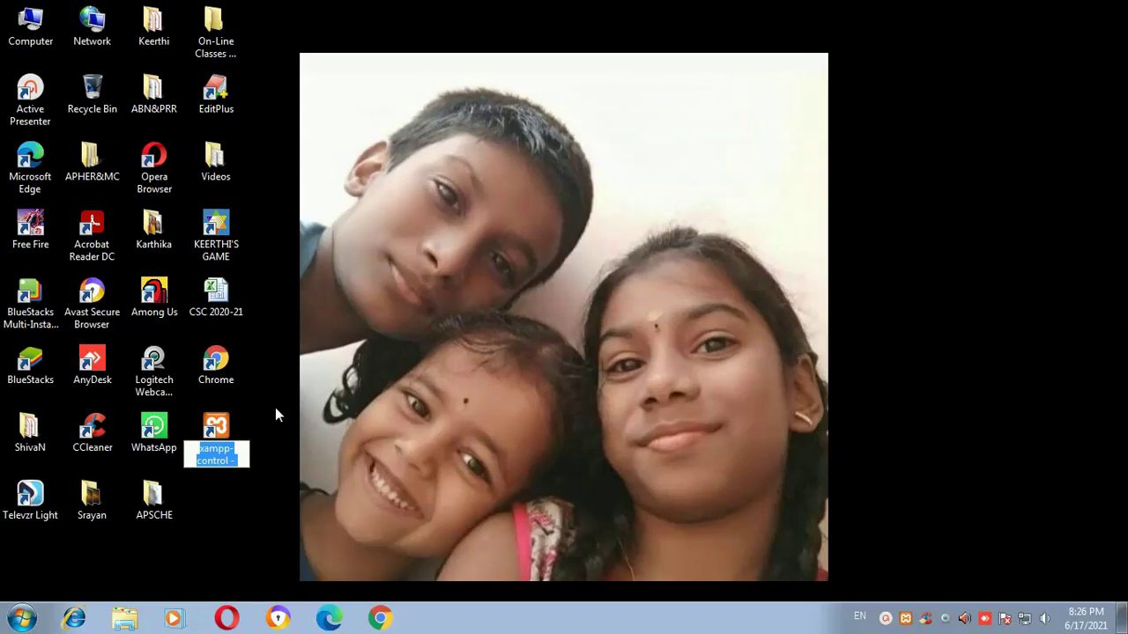
pyautogui.write('XA')
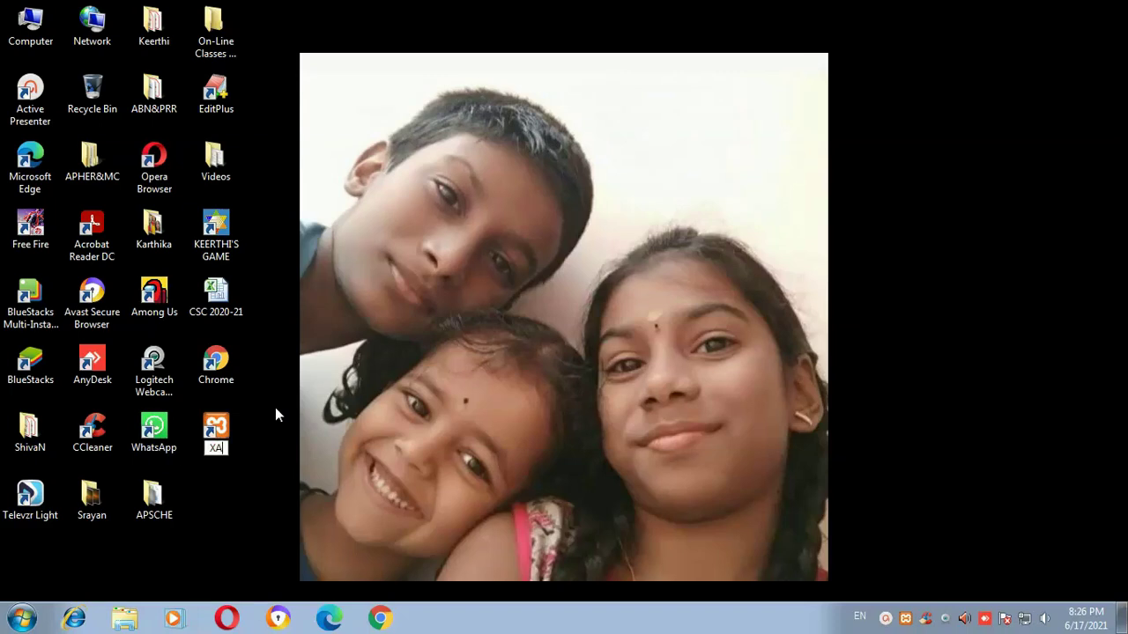
pyautogui.write('MPP CON')
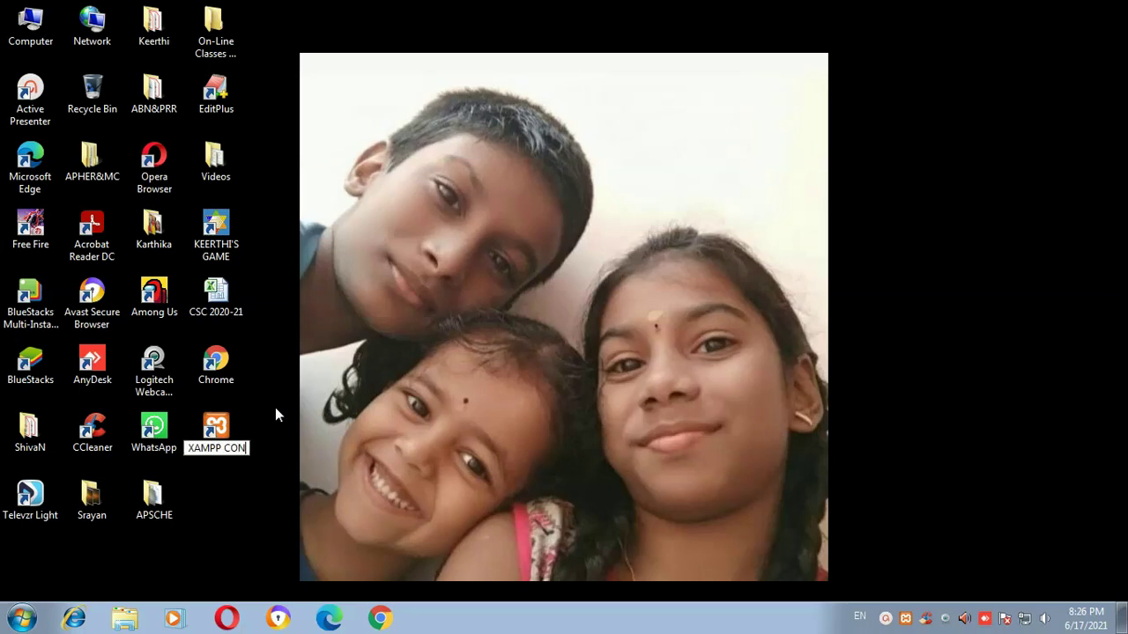
pyautogui.write('TROL PANEL')
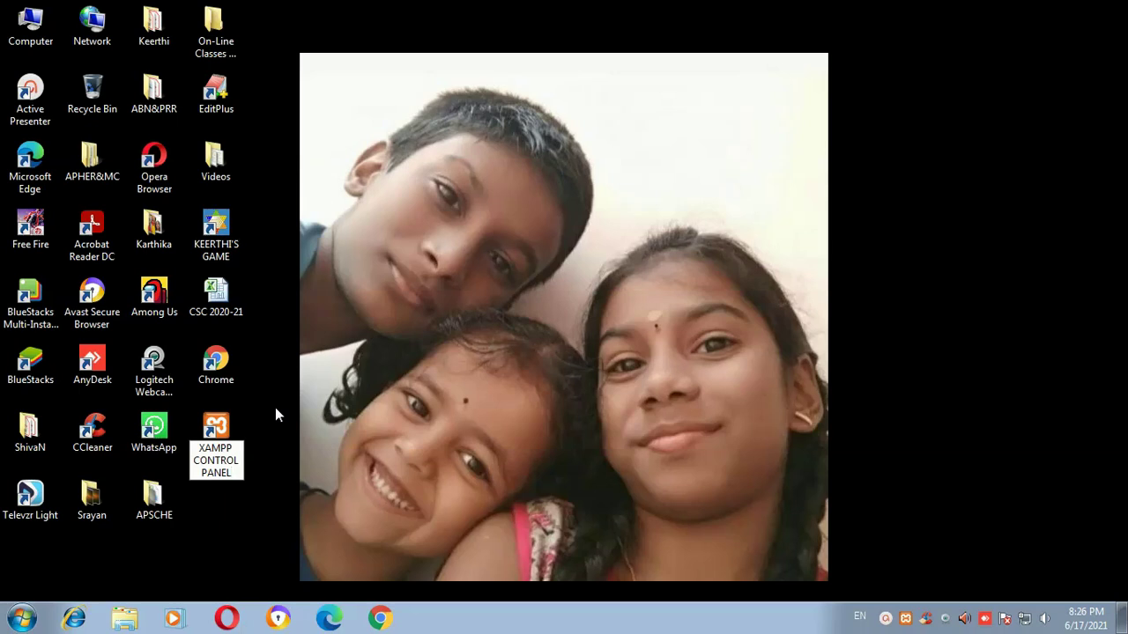
pyautogui.press('BackSpace')
pyautogui.press('BackSpace')
pyautogui.press('BackSpace')
pyautogui.press('BackSpace')
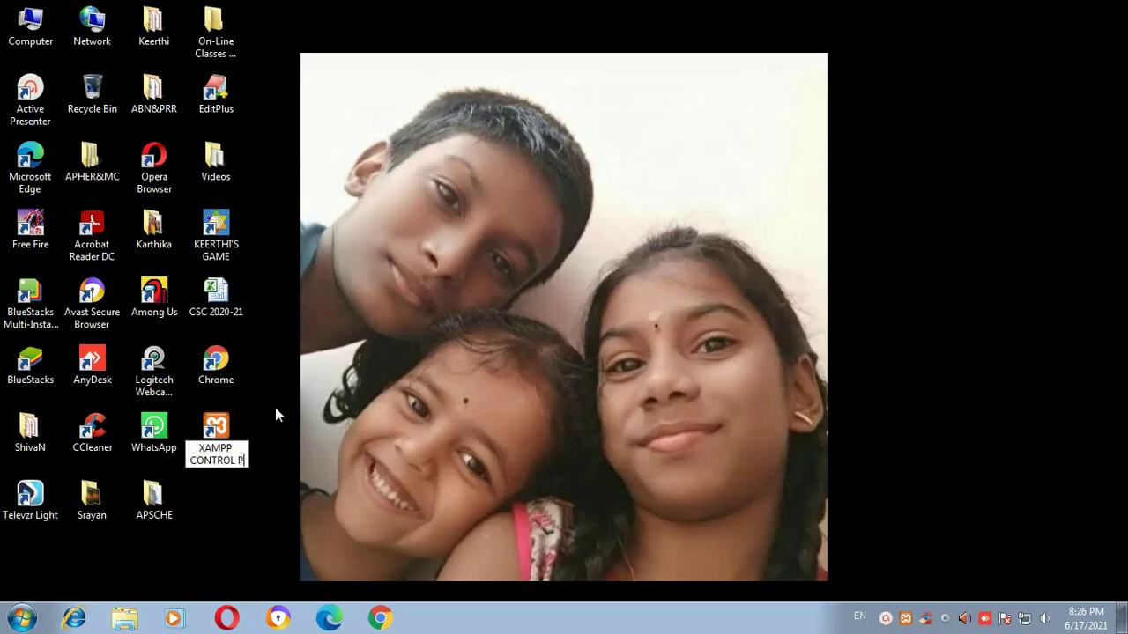
pyautogui.write('anel')
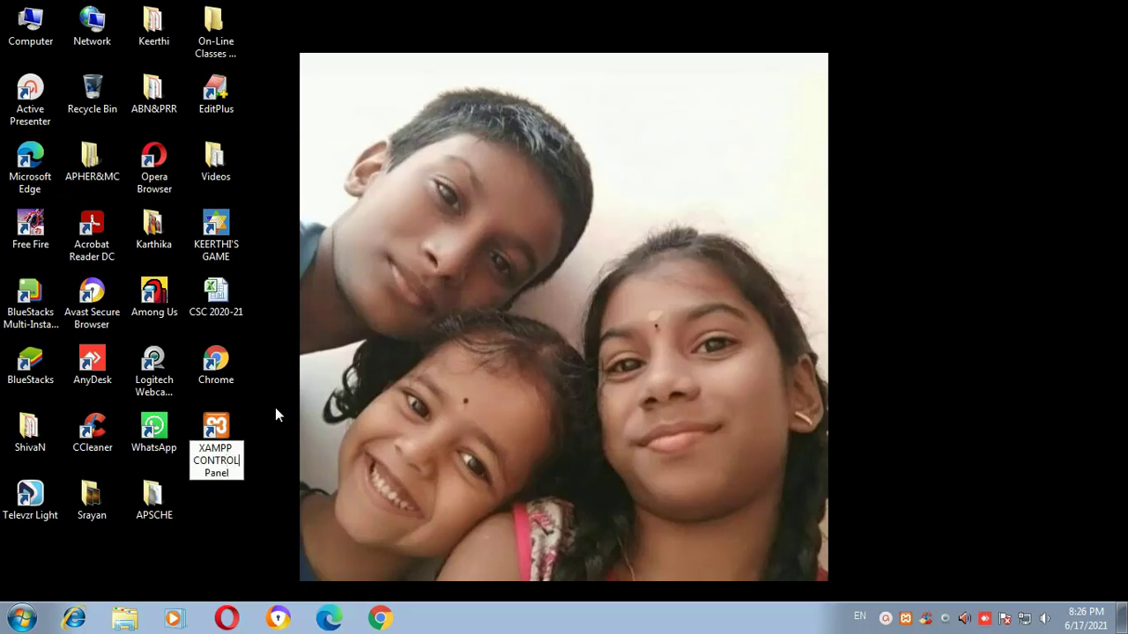
pyautogui.press('BackSpace')
pyautogui.press('BackSpace')
pyautogui.press('BackSpace')
pyautogui.press('BackSpace')
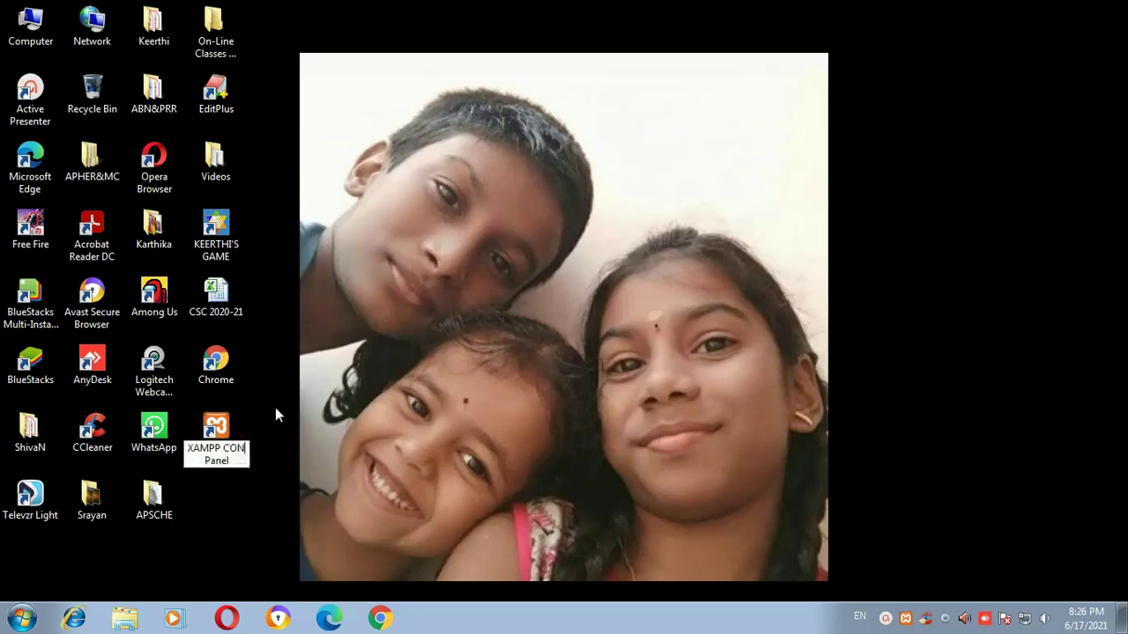
pyautogui.press('BackSpace')
pyautogui.press('BackSpace')
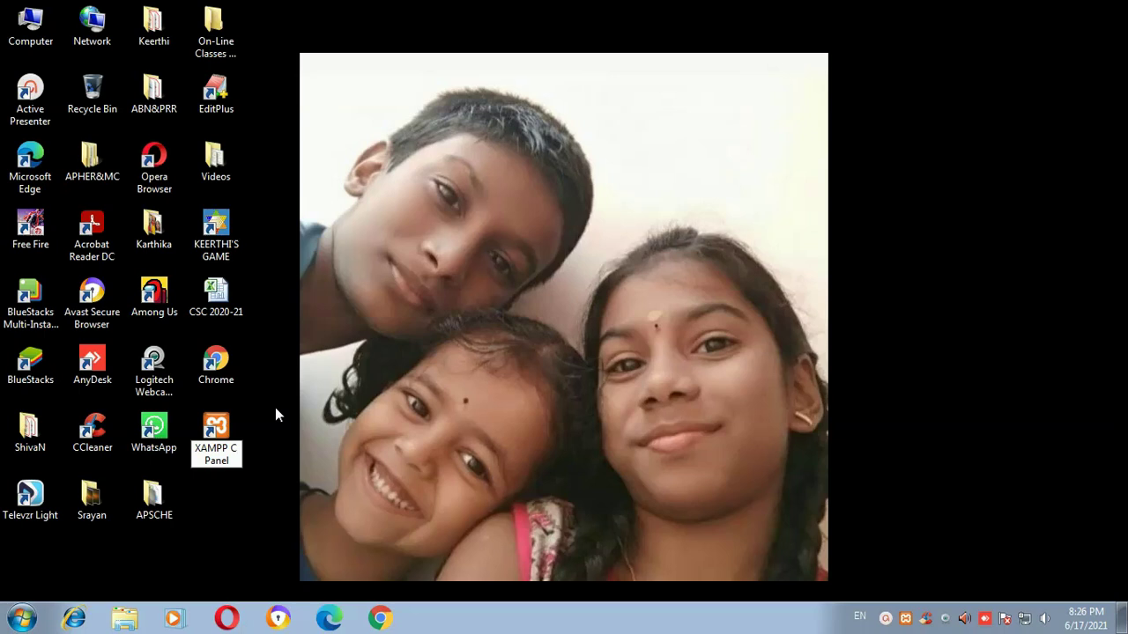
pyautogui.write('ontr')
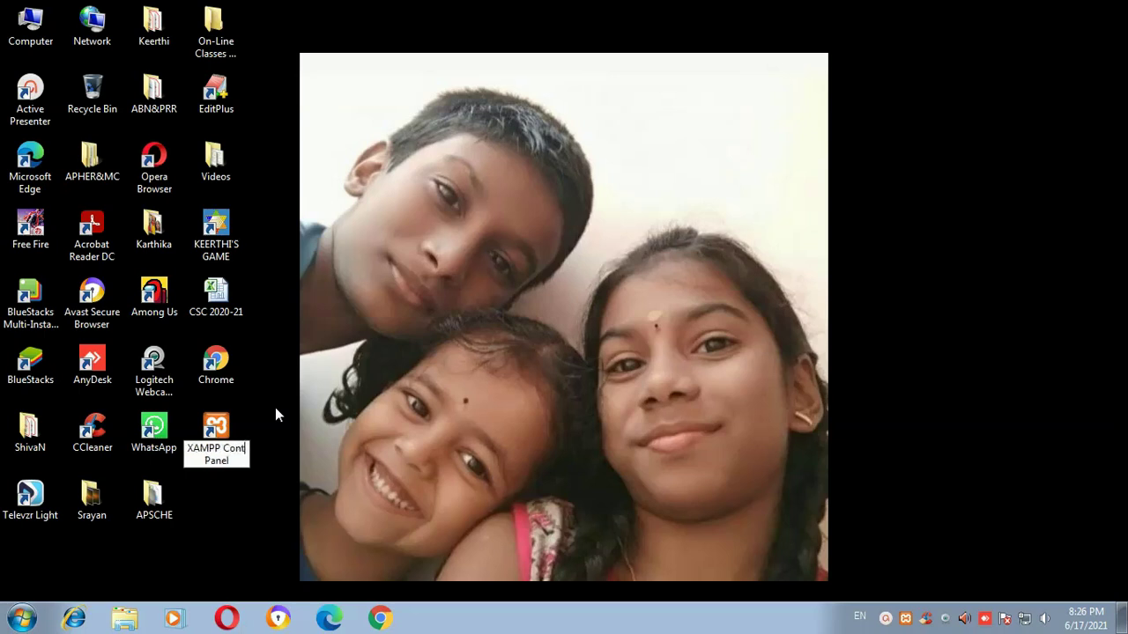
pyautogui.write('ol')
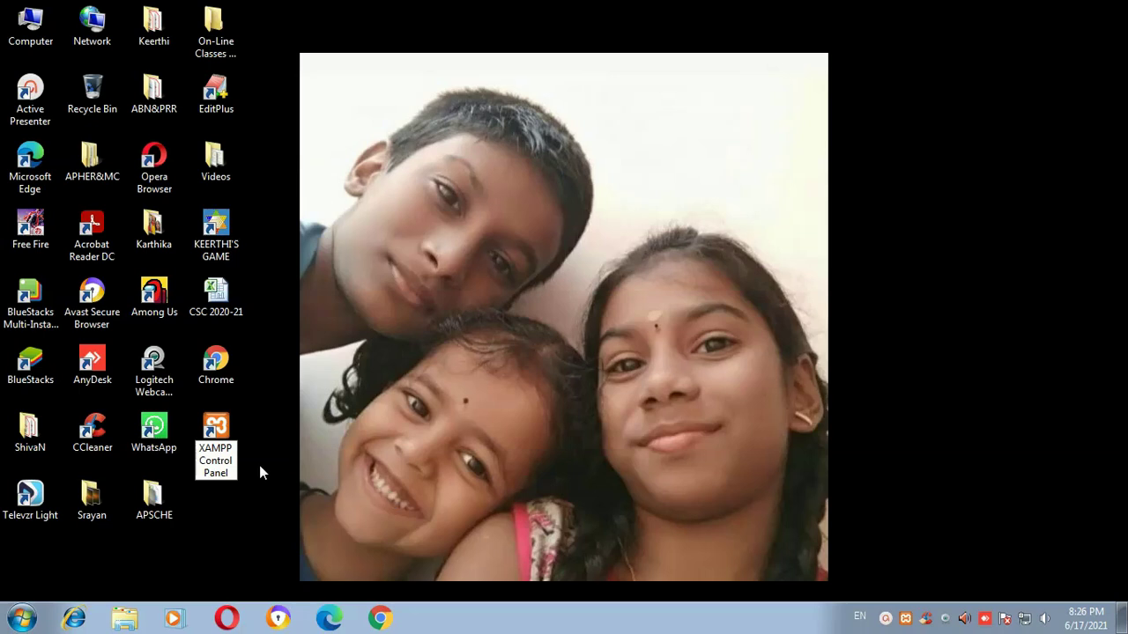
pyautogui.press('Return')
pyautogui.doubleClick(224, 431)
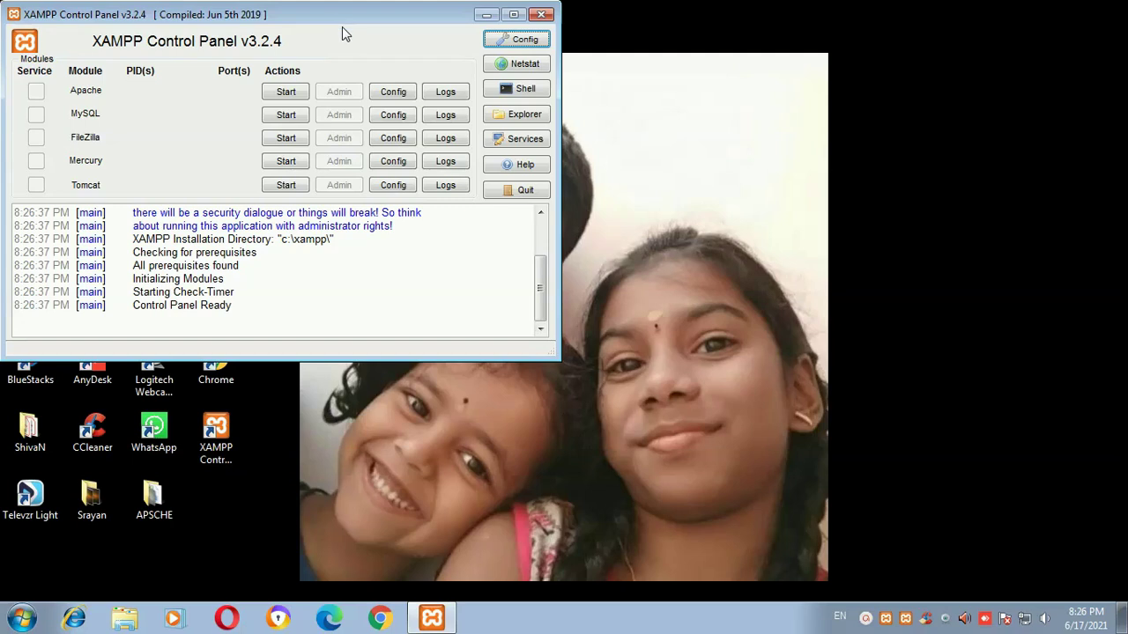
# Close the XAMPP Control Panel window and quit both XAMPP instances still running in the background
pyautogui.moveTo(343, 24); pyautogui.dragTo(558, 164)
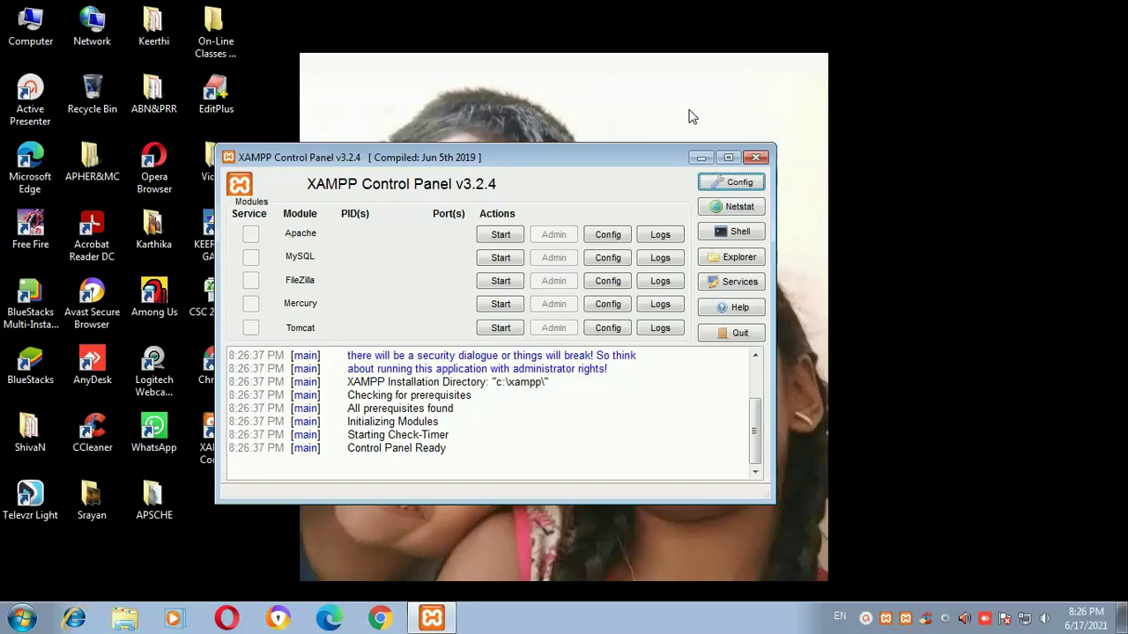
pyautogui.click(756, 158)
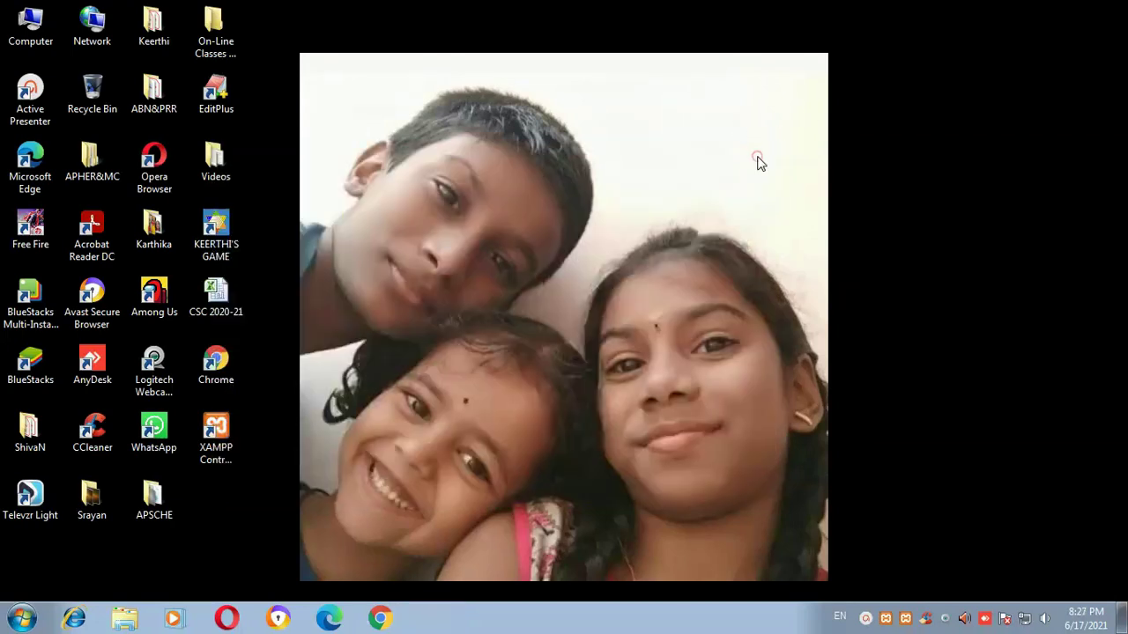
pyautogui.rightClick(906, 619)
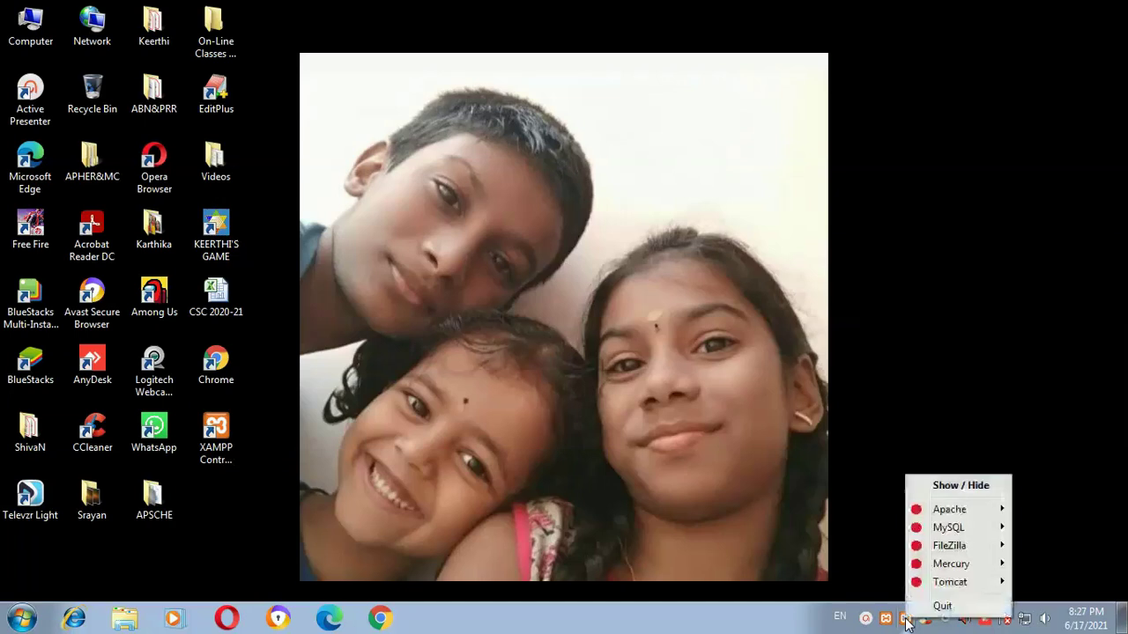
pyautogui.click(940, 606)
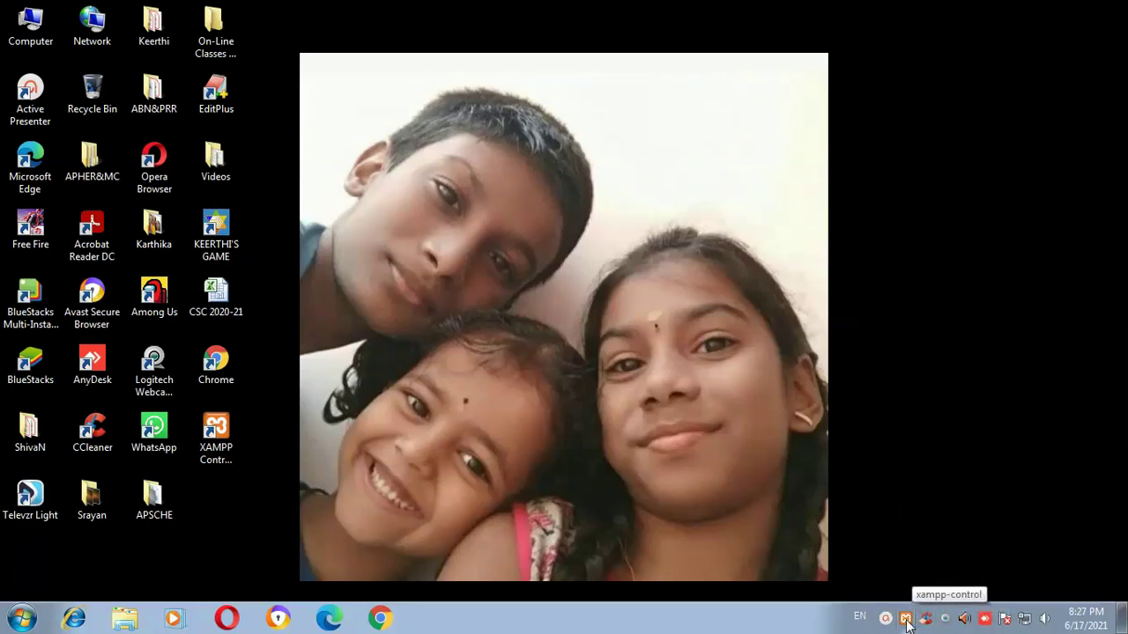
pyautogui.rightClick(907, 618)
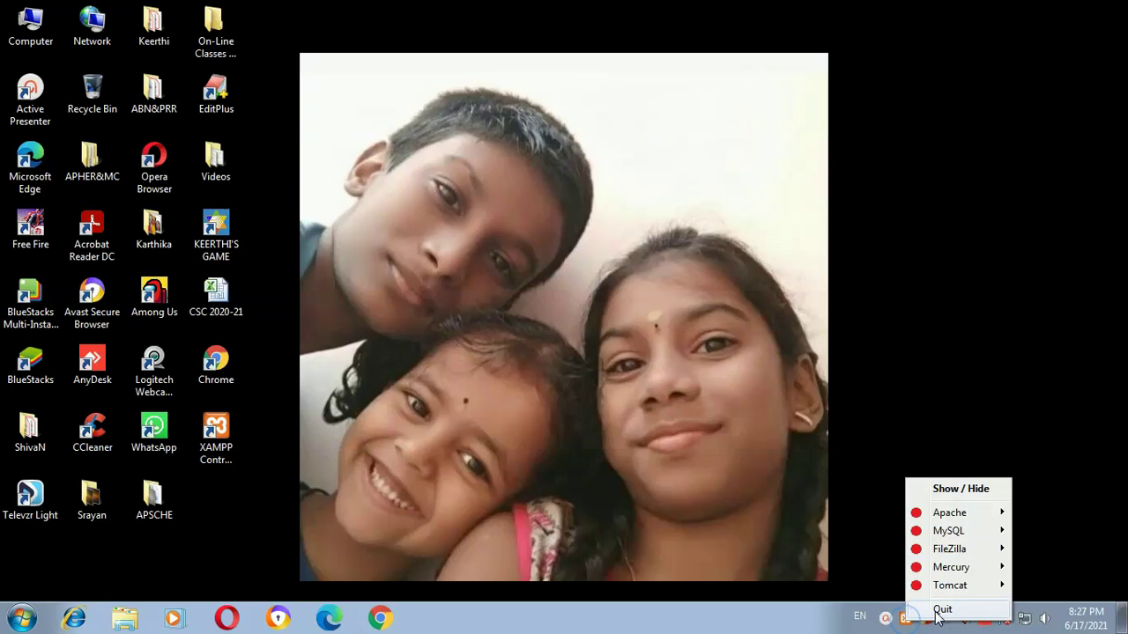
pyautogui.click(940, 606)
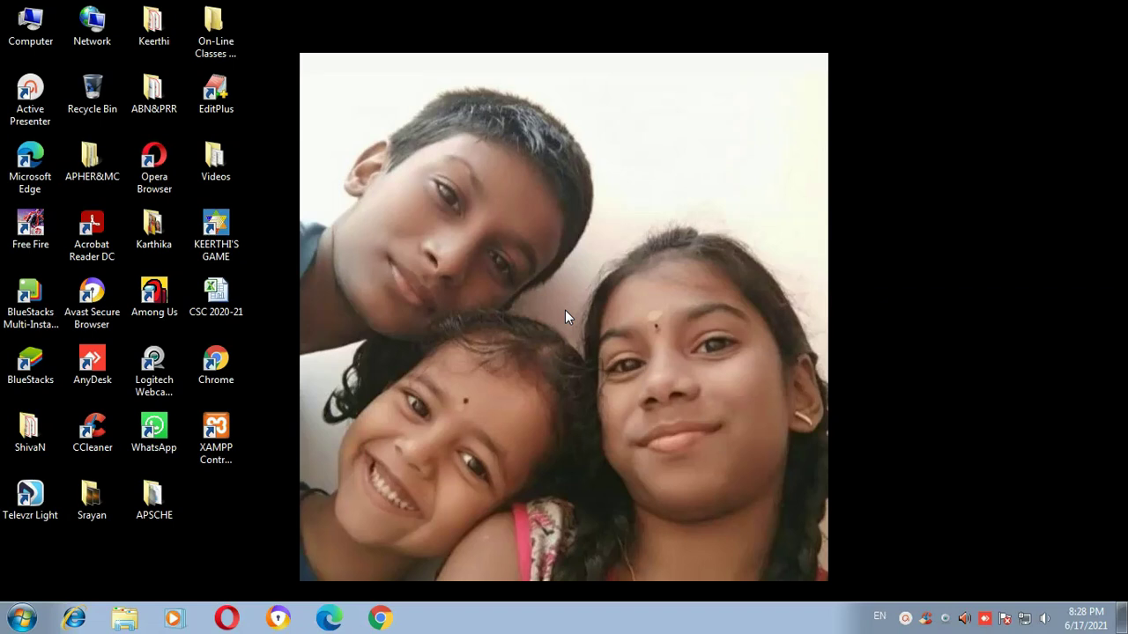
# Open Cluster C1 Syllabus from the On-Line Classes VI Semester folder, highlight "Installing and Configuring PHP" under Unit I, and close the document and folder
pyautogui.doubleClick(215, 37)
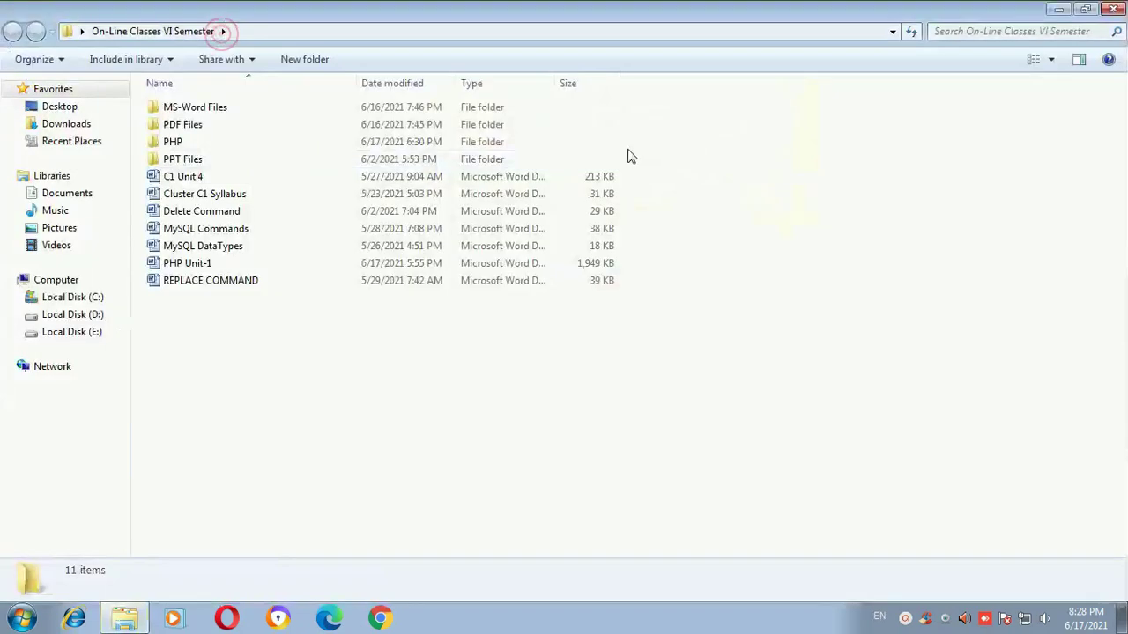
pyautogui.doubleClick(249, 199)
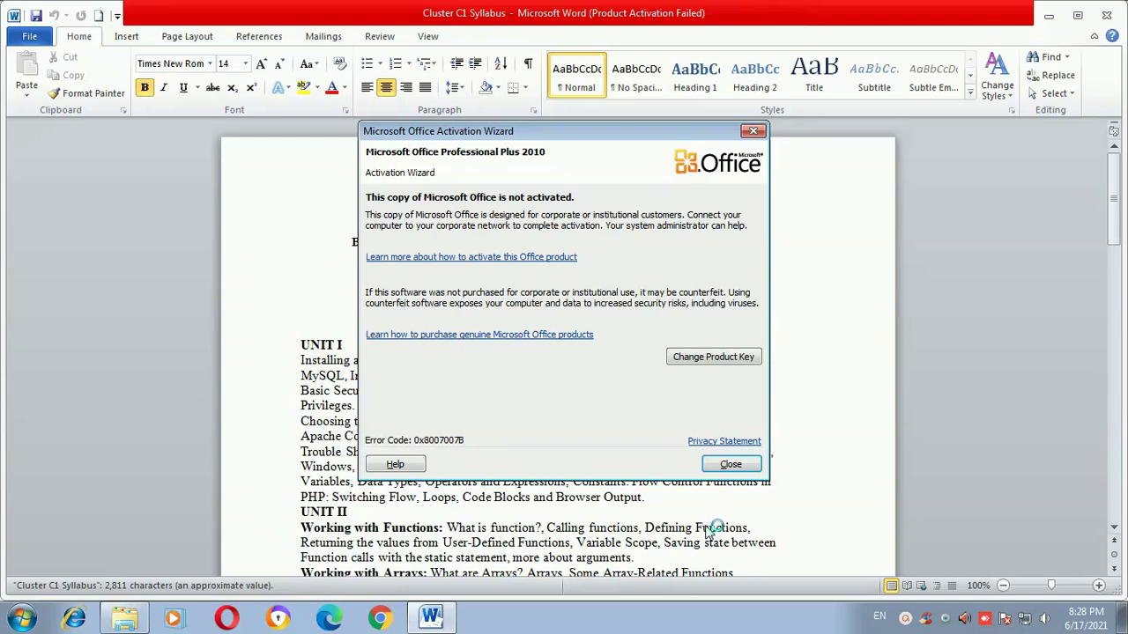
pyautogui.click(731, 464)
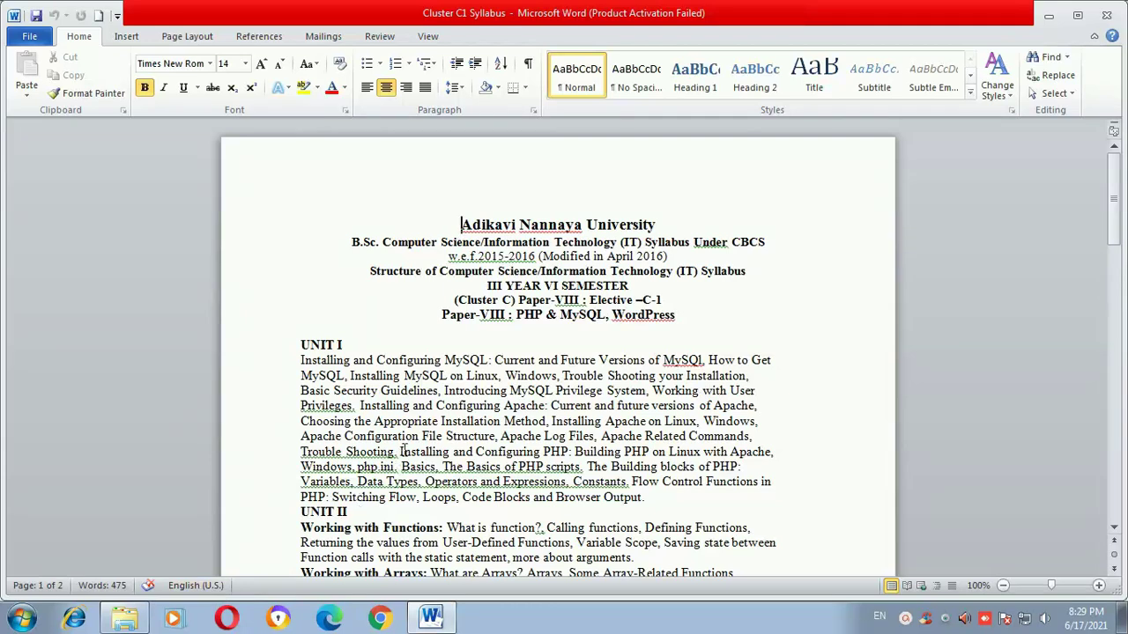
pyautogui.moveTo(397, 452); pyautogui.dragTo(569, 451)
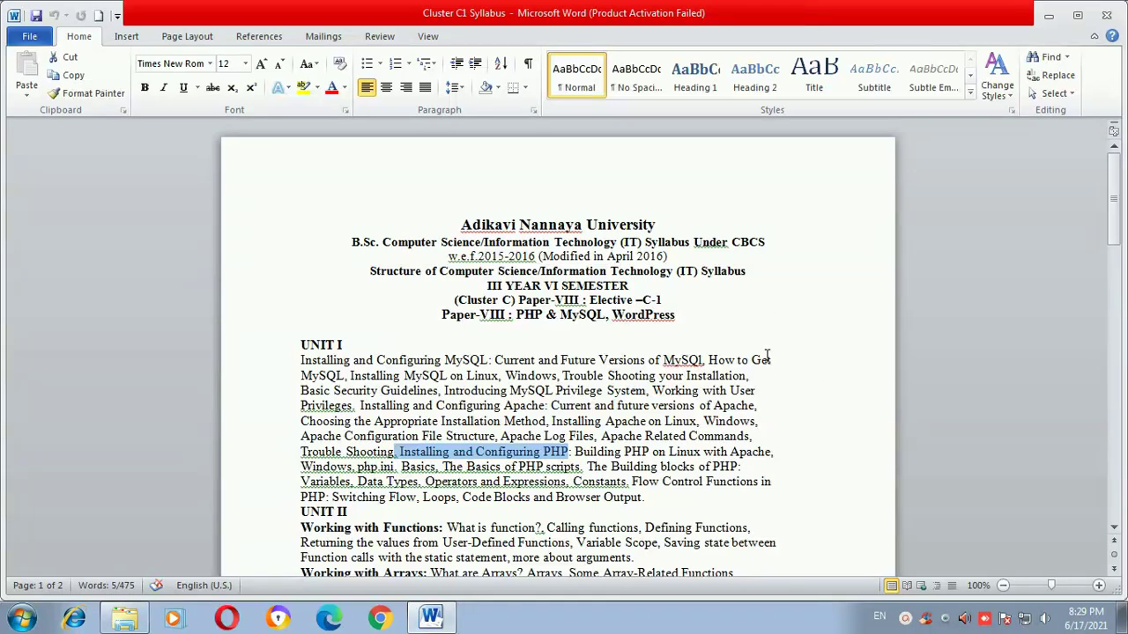
pyautogui.click(1107, 15)
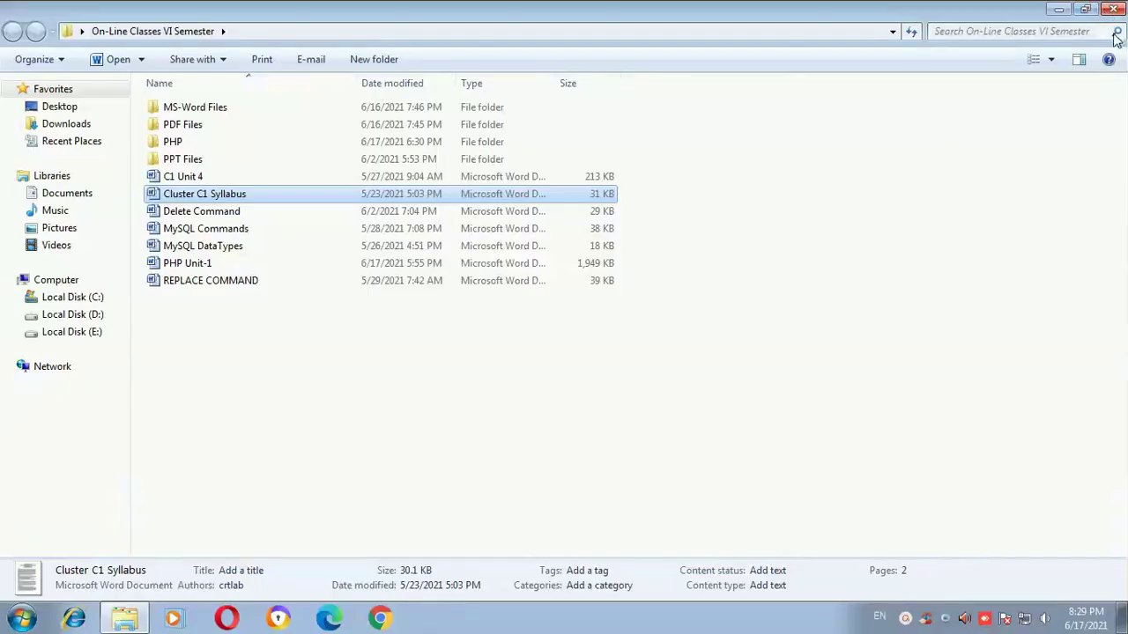
pyautogui.click(1114, 10)
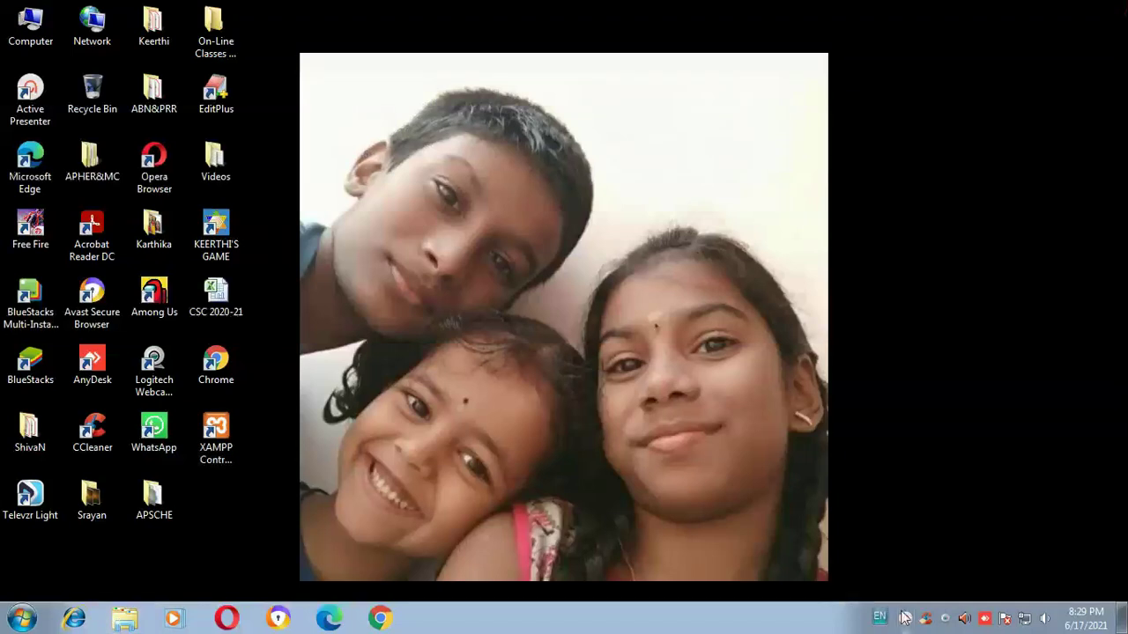